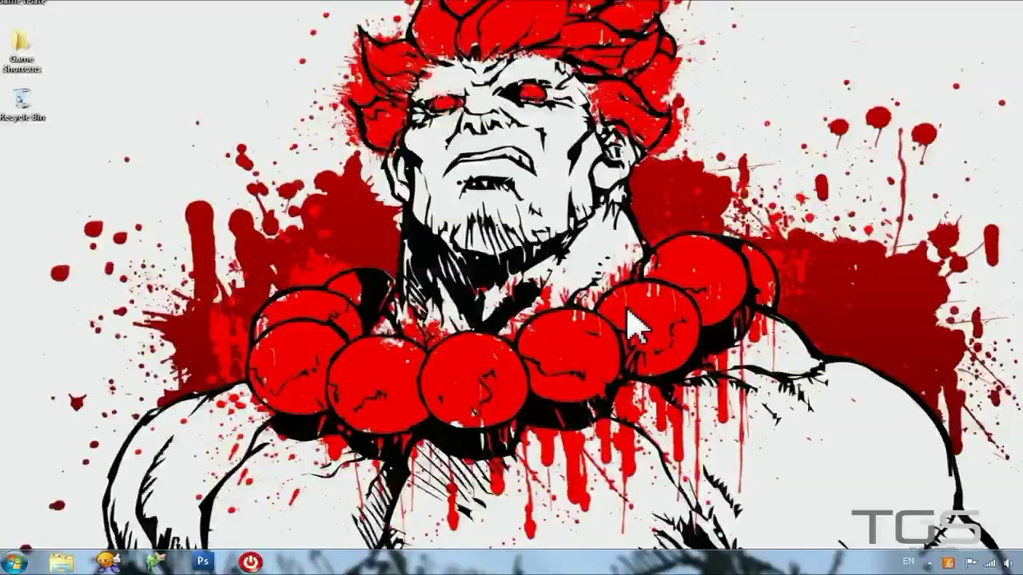
Step: Open Windows Explorer in a reduced, repositioned window and show the contents of the MEDIA (H:) drive
left_click(60, 566)
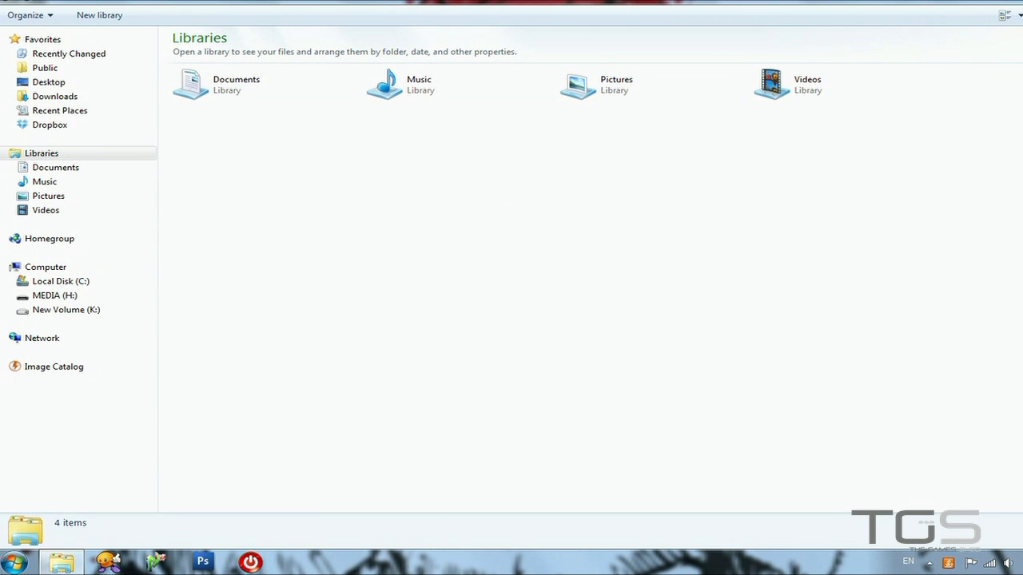
left_click(993, 9)
left_click_drag(948, 27, 708, 63)
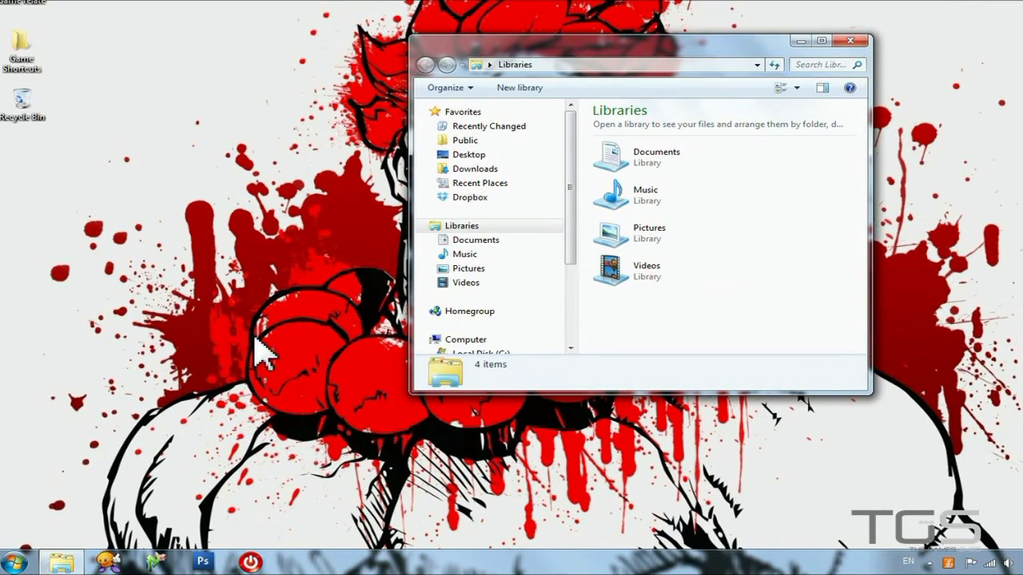
scroll(574, 219, "down", 3)
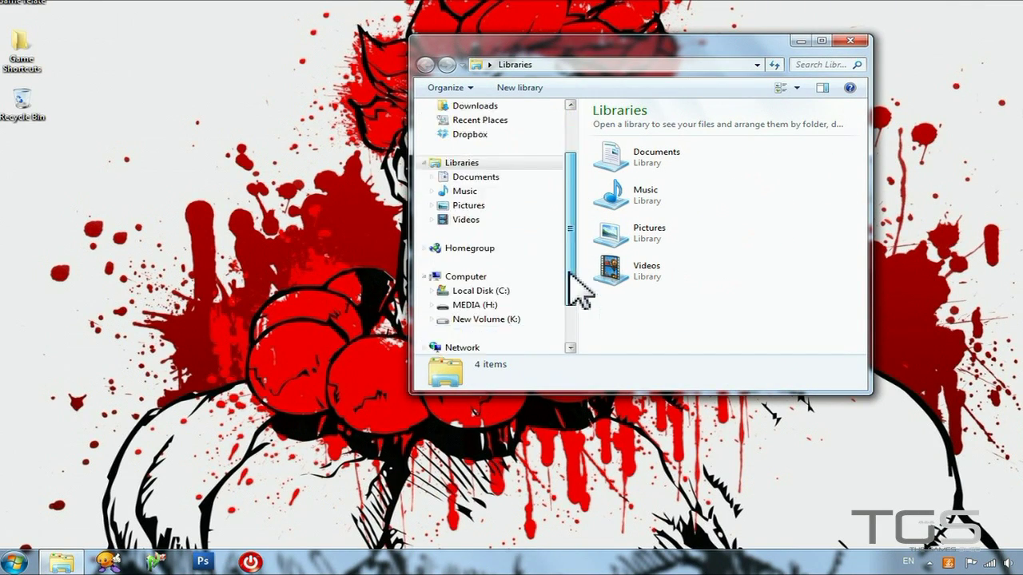
left_click(476, 271)
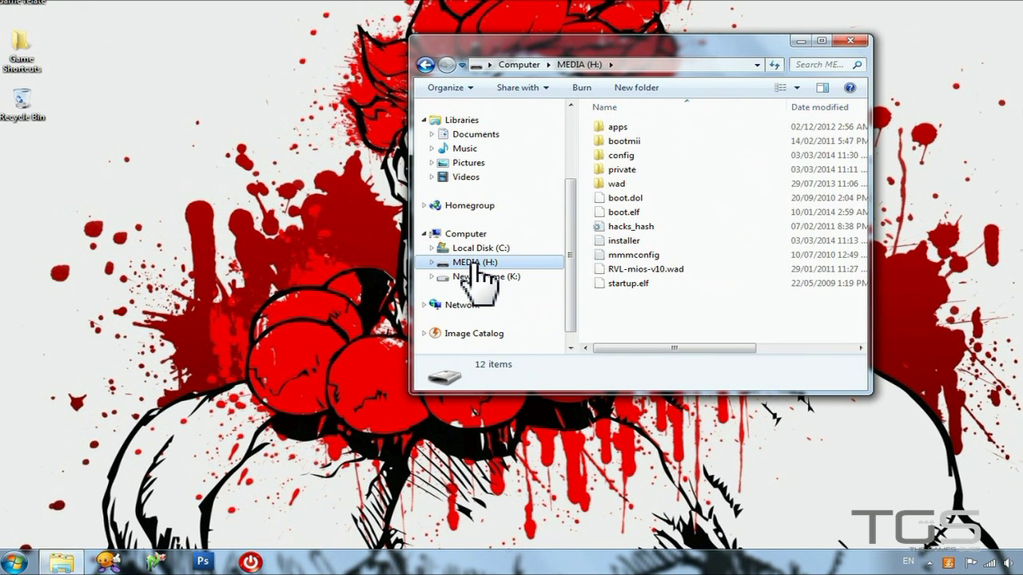
Step: Check the file system and capacity of the MEDIA (H:) drive in its properties and close them
right_click(474, 268)
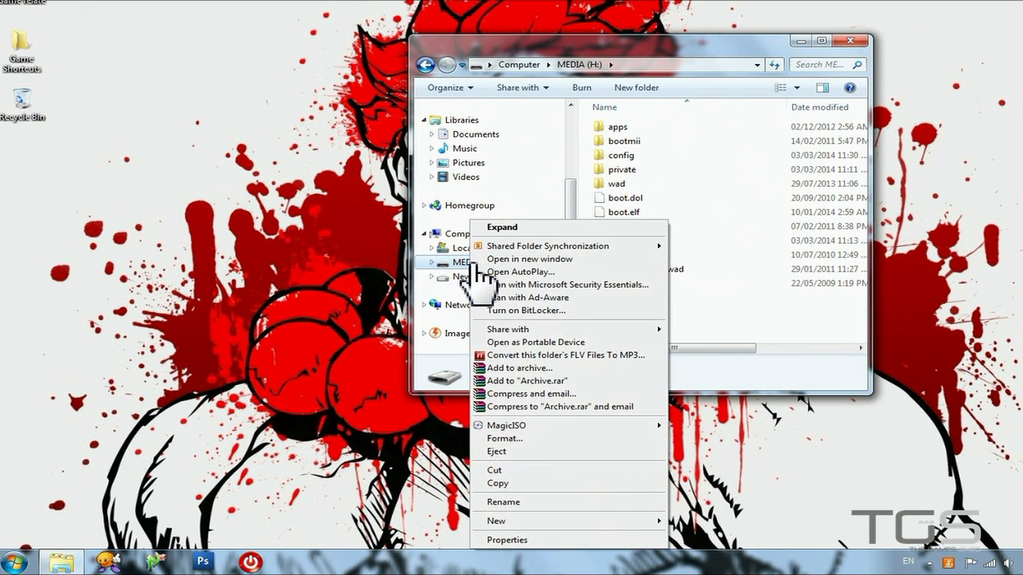
left_click(516, 539)
left_click_drag(648, 227, 778, 139)
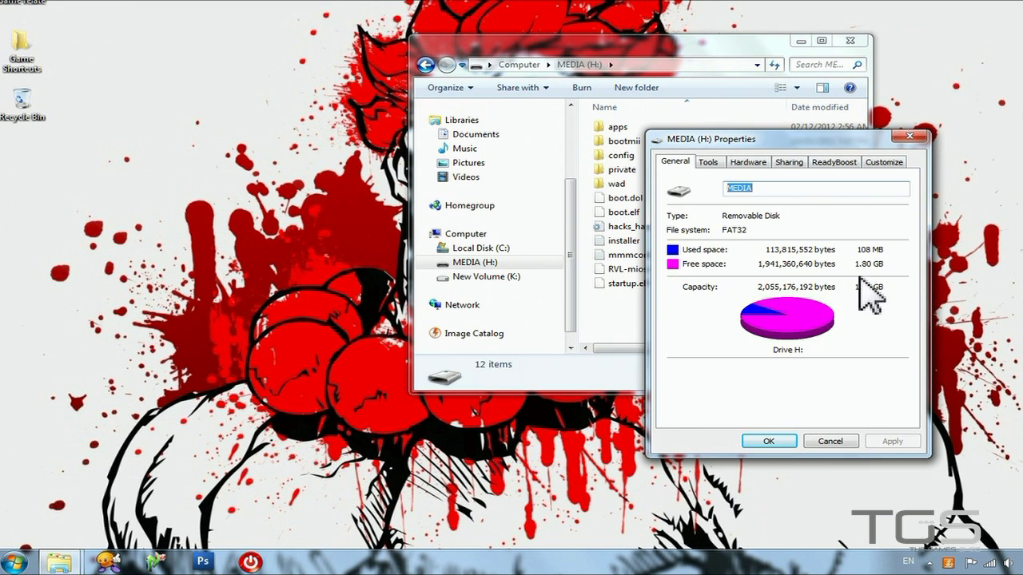
left_click(769, 442)
Step: Launch Firefox, search Google for "wiibrew" and open the WiiBrew "List of homebrew emulators" page
left_click(17, 562)
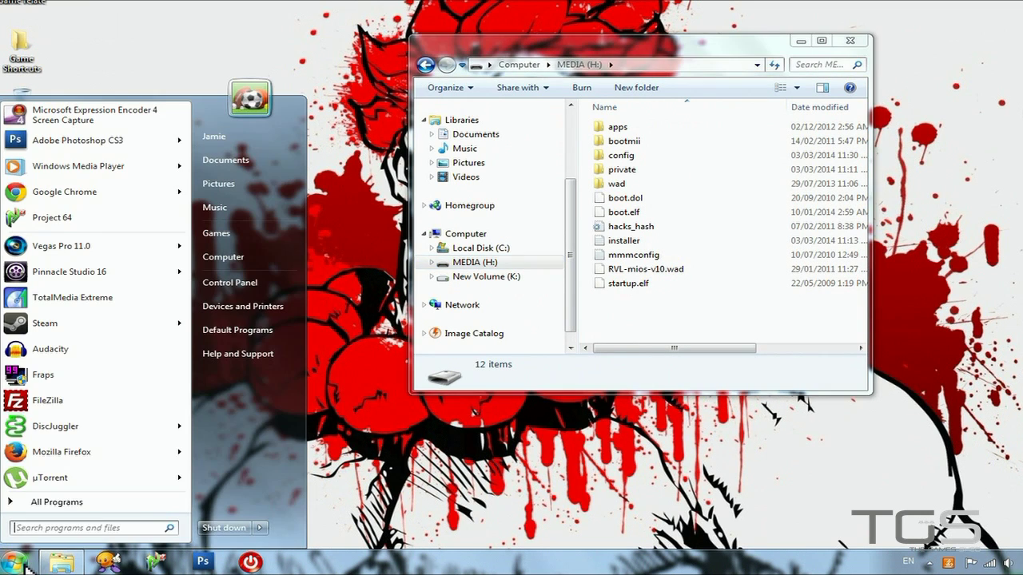
left_click(69, 457)
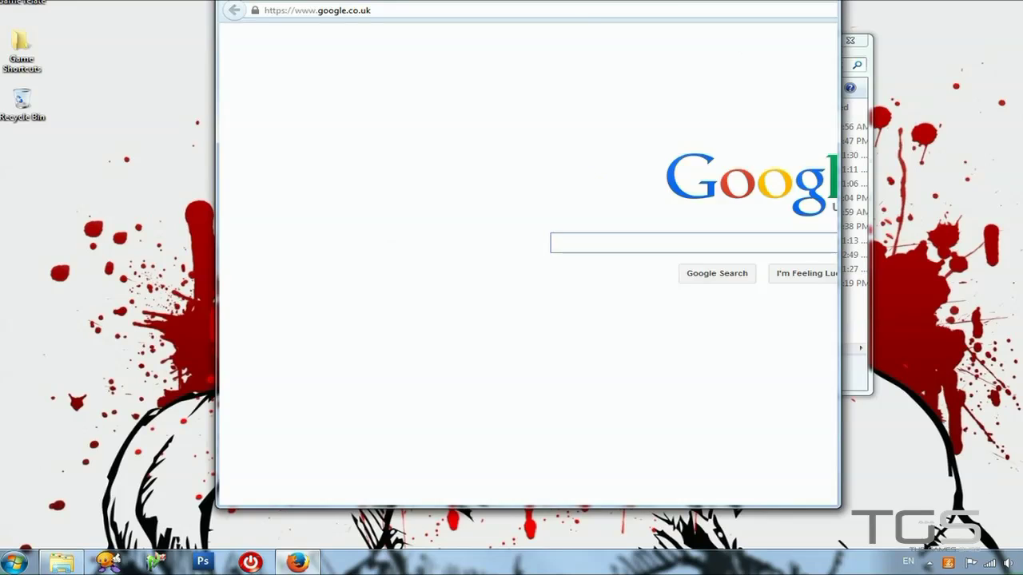
type("wiibrew")
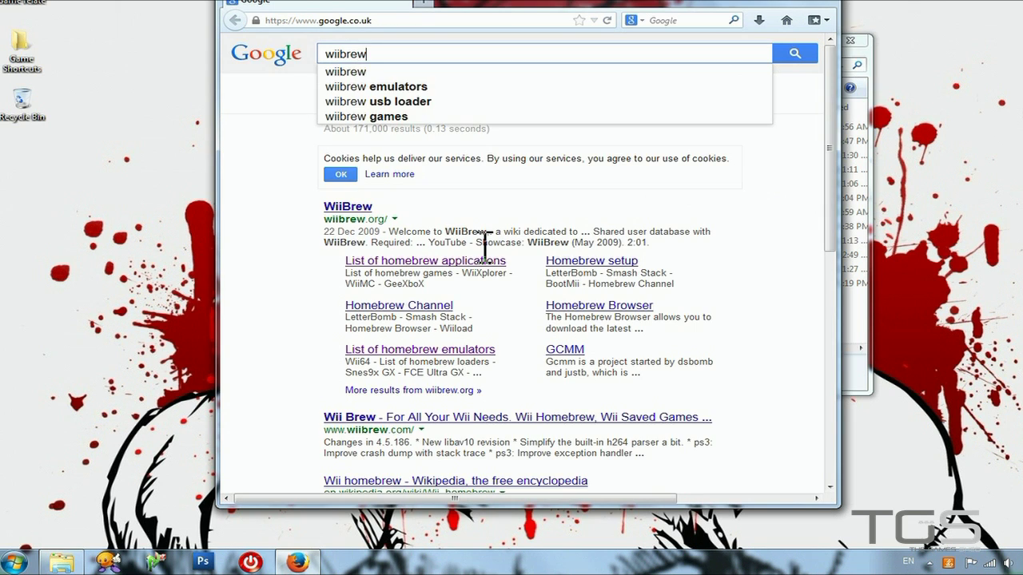
key("Return")
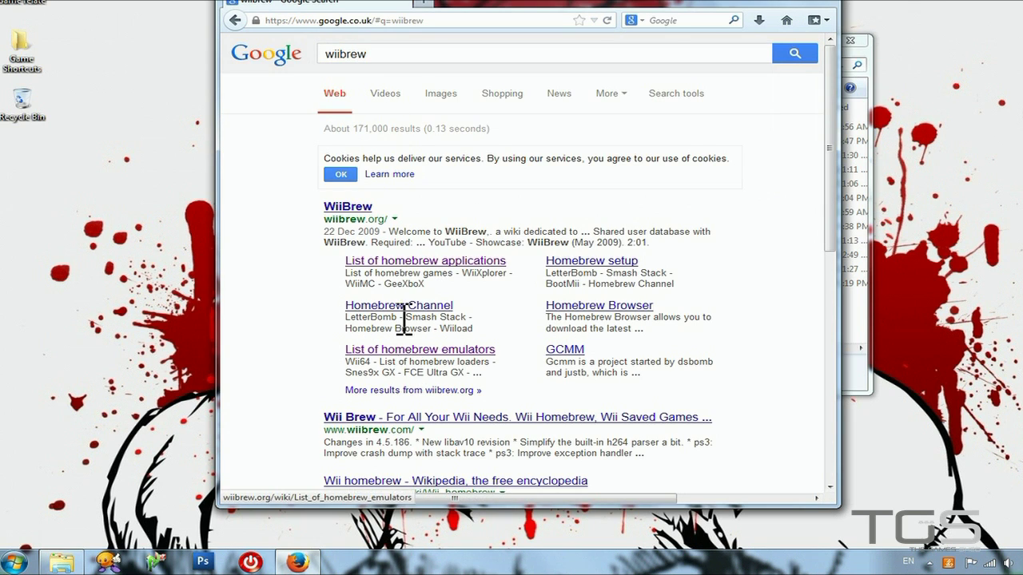
left_click(403, 352)
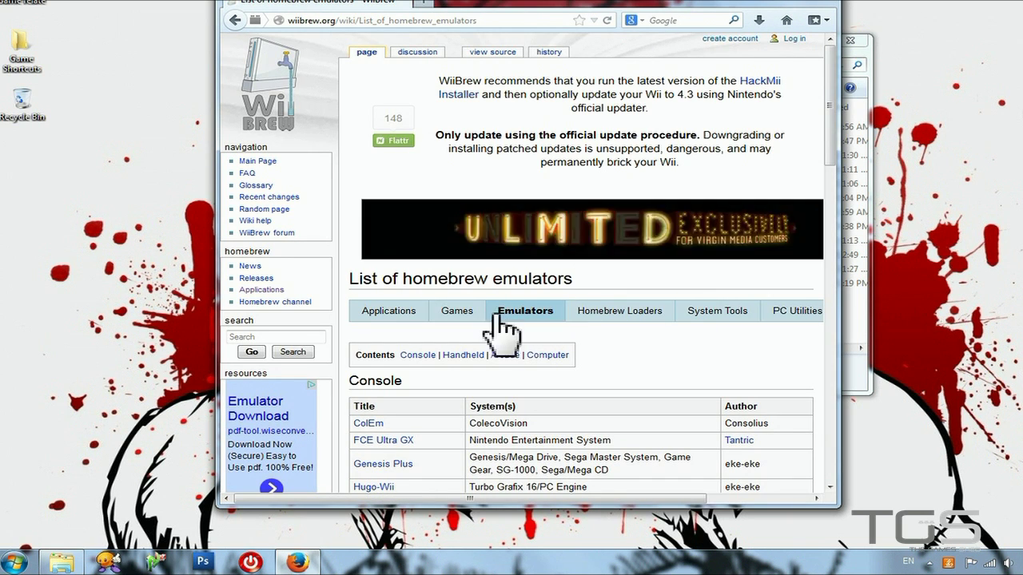
Step: Widen the browser window and open the Visual Boy Advance GX page from the Handheld section of the emulator list
left_click_drag(214, 232, 86, 230)
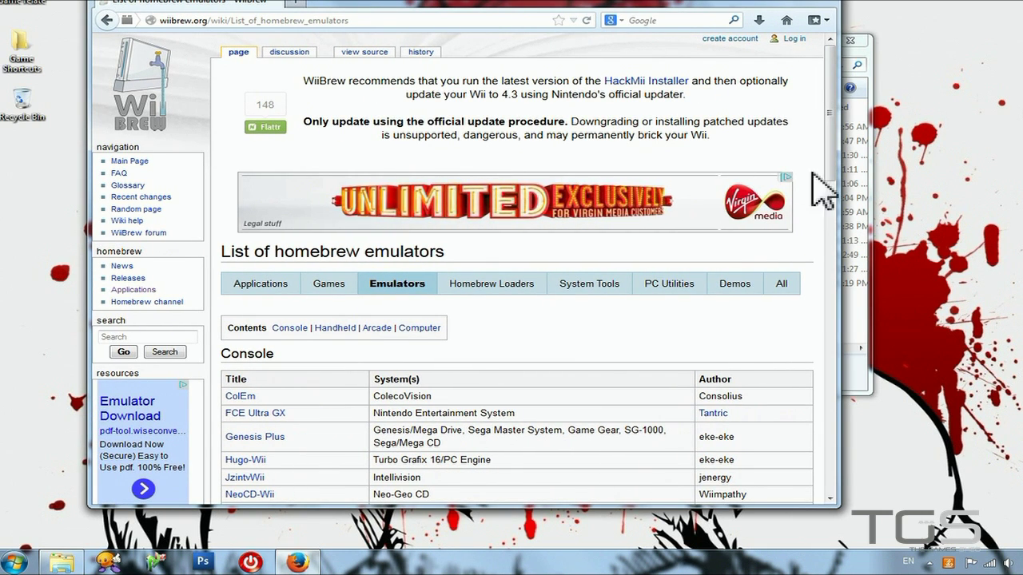
left_click_drag(840, 247, 961, 253)
left_click_drag(955, 153, 963, 228)
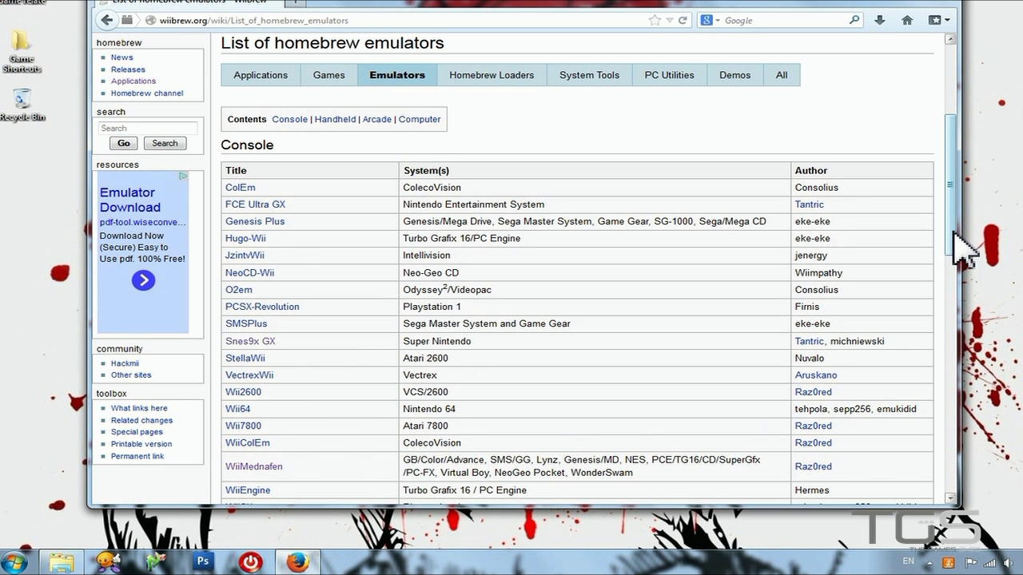
left_click_drag(958, 258, 963, 291)
scroll(406, 229, "down", 5)
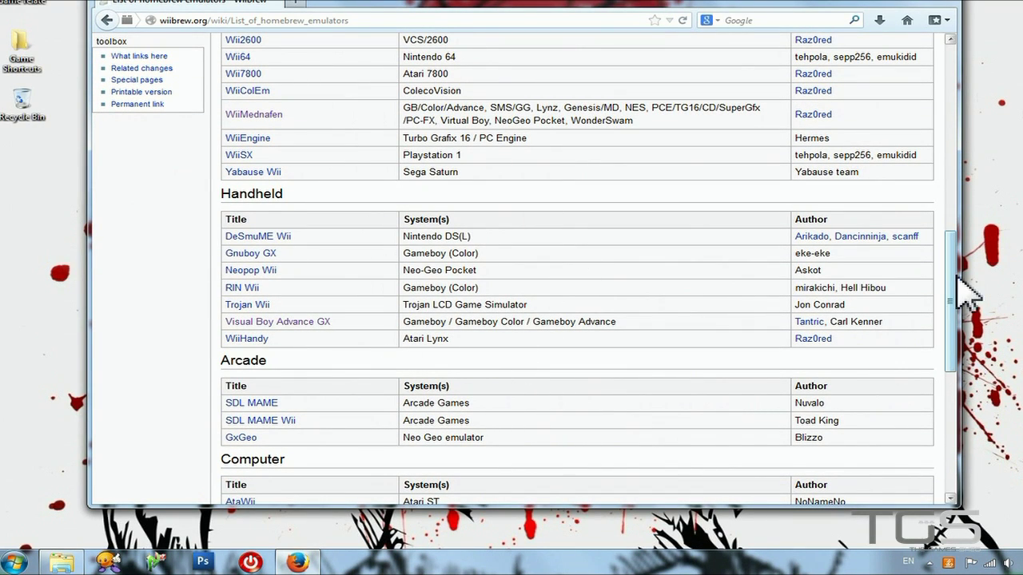
left_click_drag(957, 296, 958, 340)
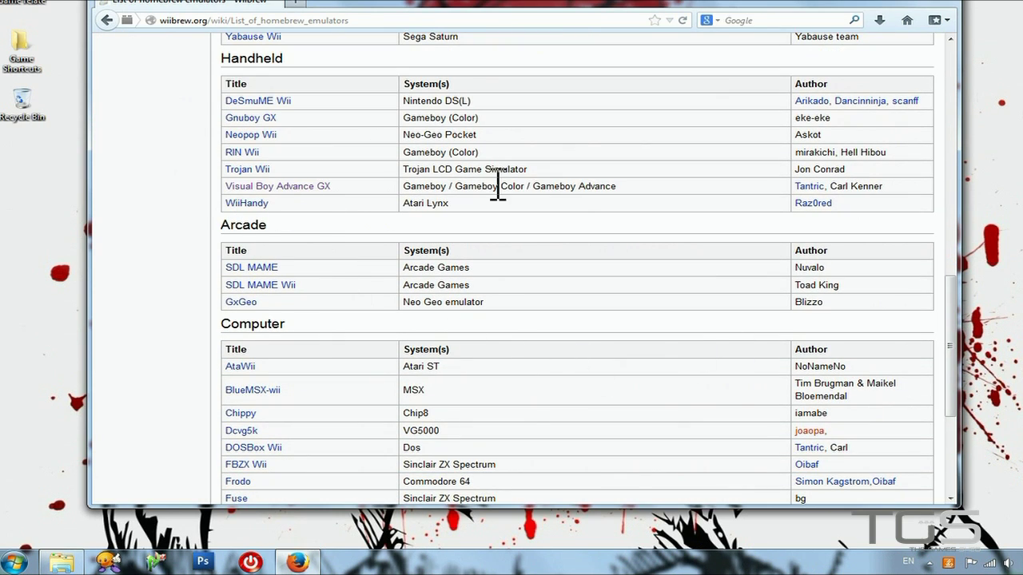
left_click(314, 191)
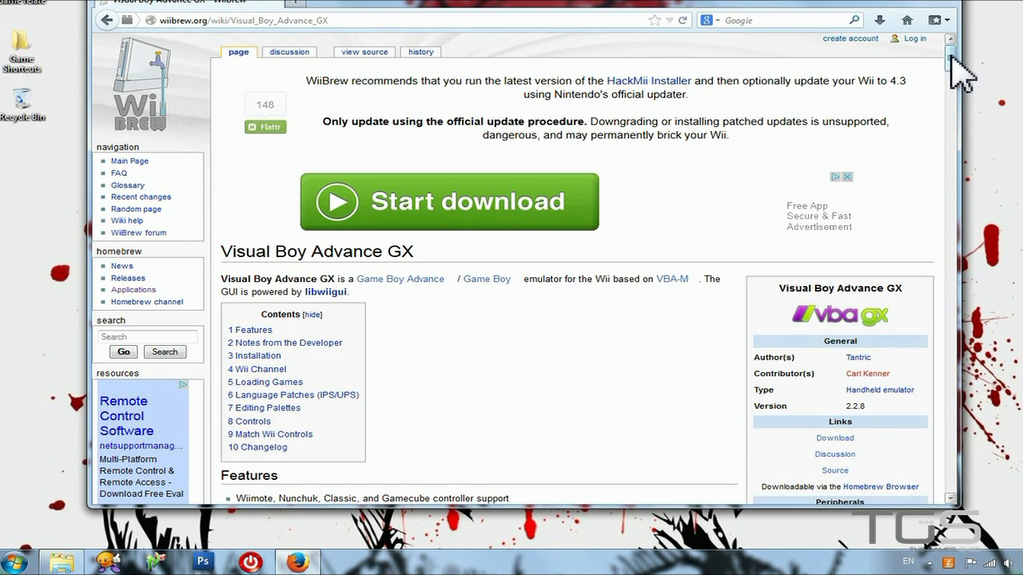
Step: Follow the emulator's download link and save the file Visual Boy Advance GX 2.2.8.zip
mouse_move(950, 57)
left_mouse_down()
mouse_move(951, 99)
mouse_move(950, 68)
left_mouse_up()
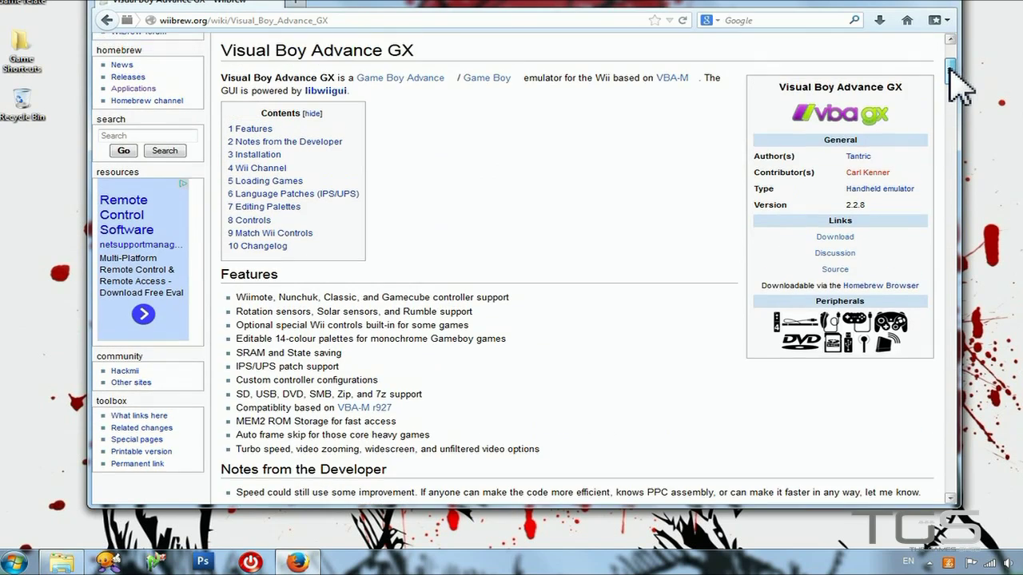
left_click(837, 238)
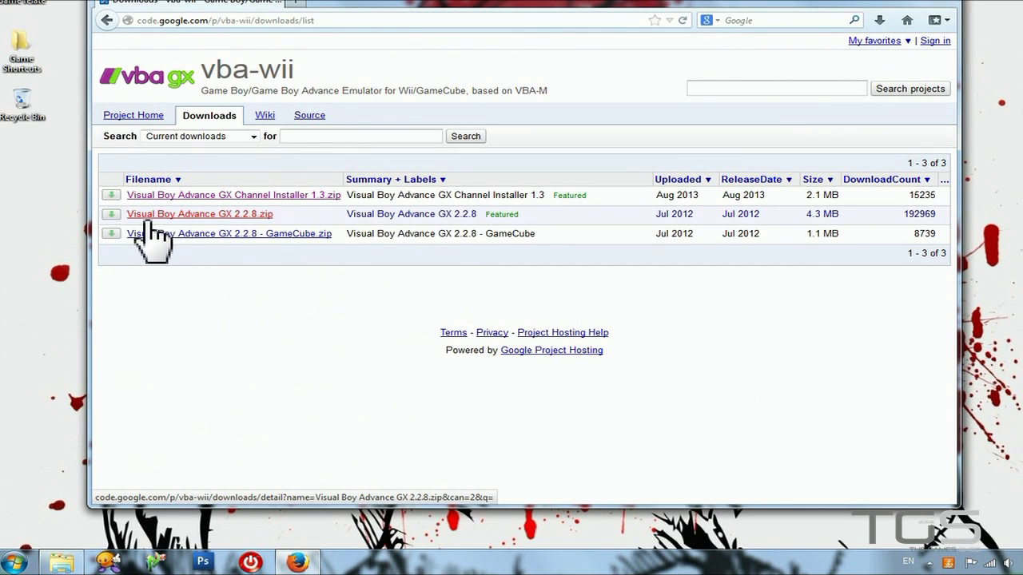
left_click(217, 214)
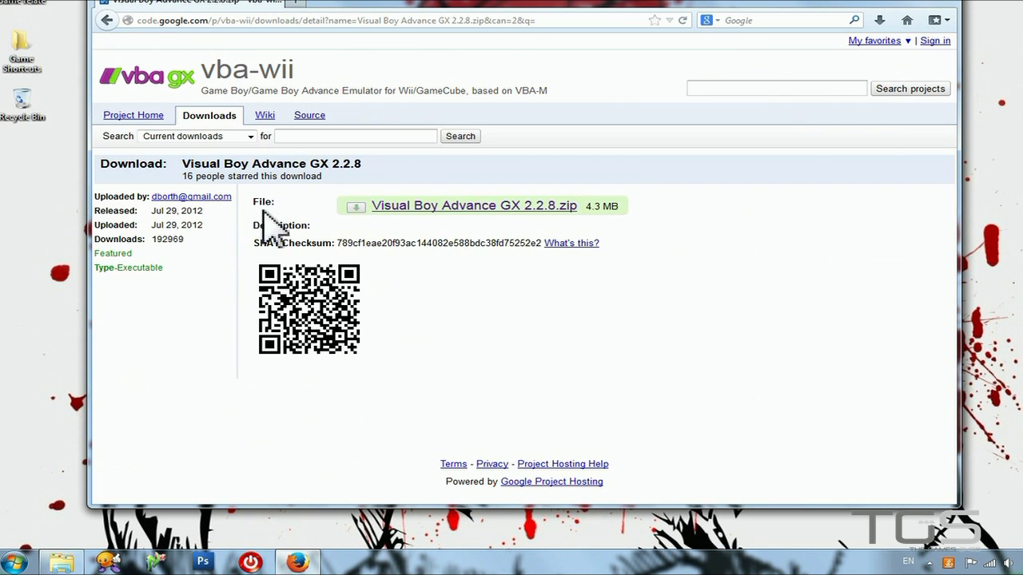
left_click(457, 214)
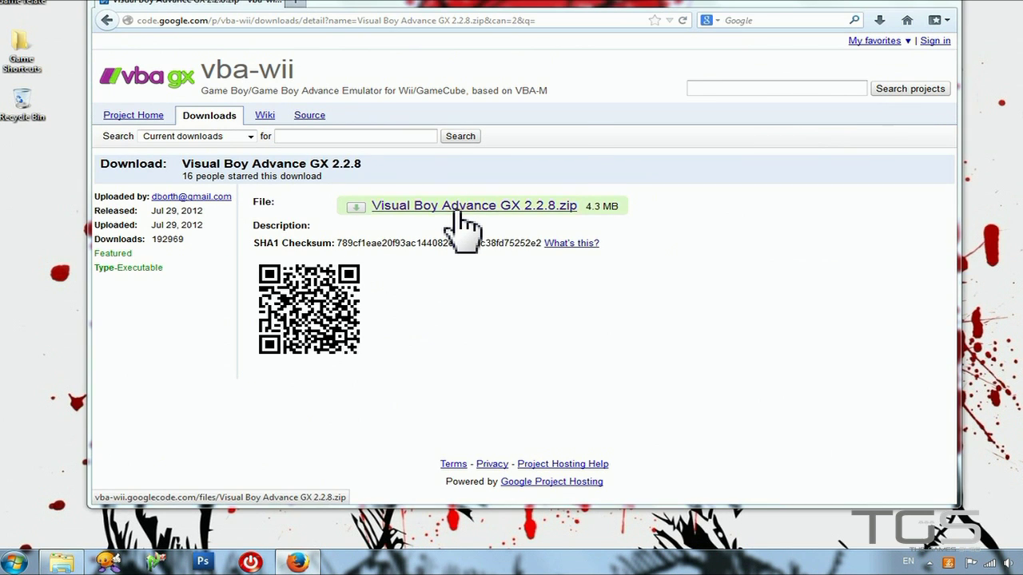
left_click(478, 327)
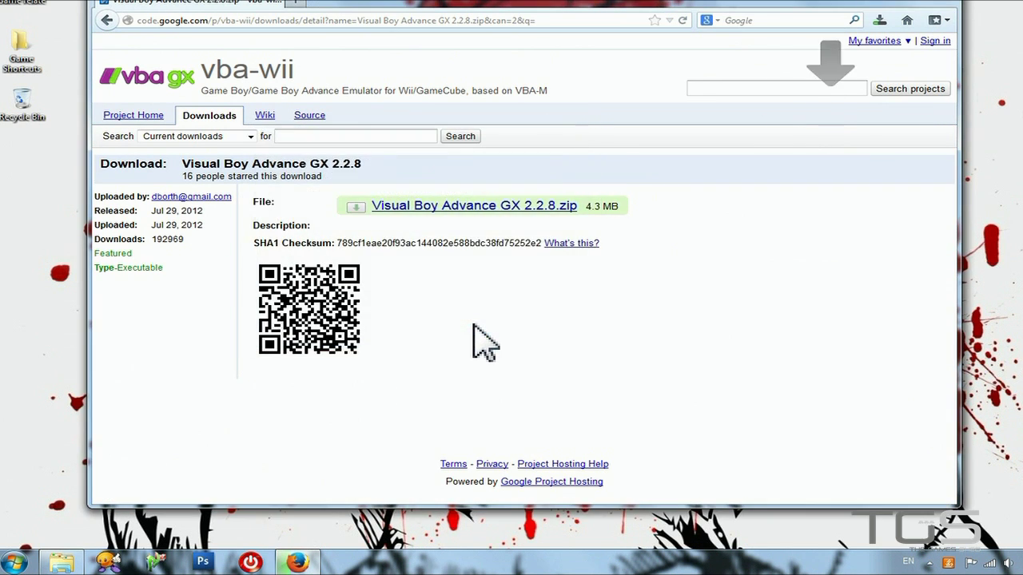
Step: Return to the downloads list, save Visual Boy Advance GX Channel Installer 1.3.zip and close the browser
left_click(106, 20)
left_click(257, 196)
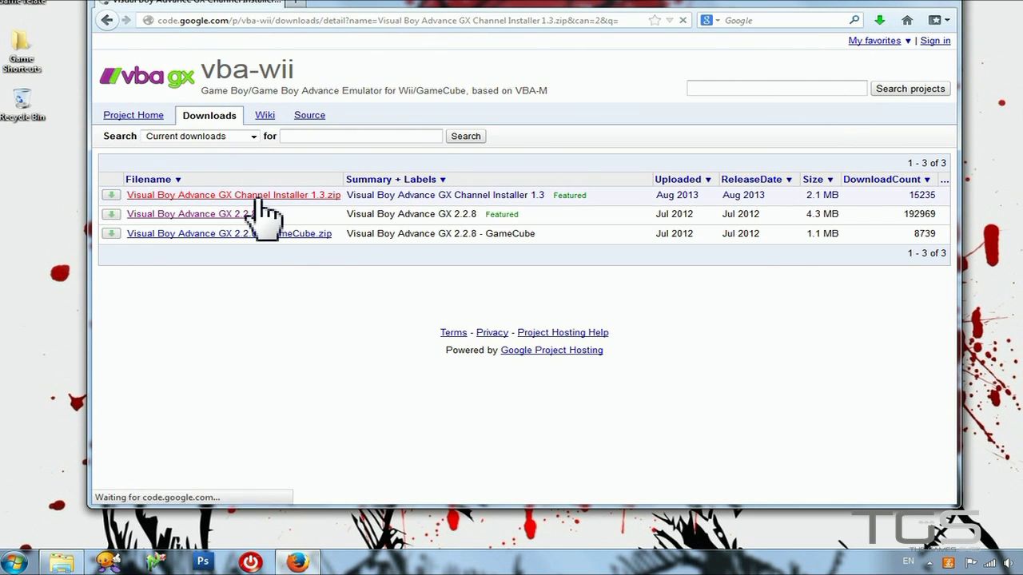
left_click(434, 211)
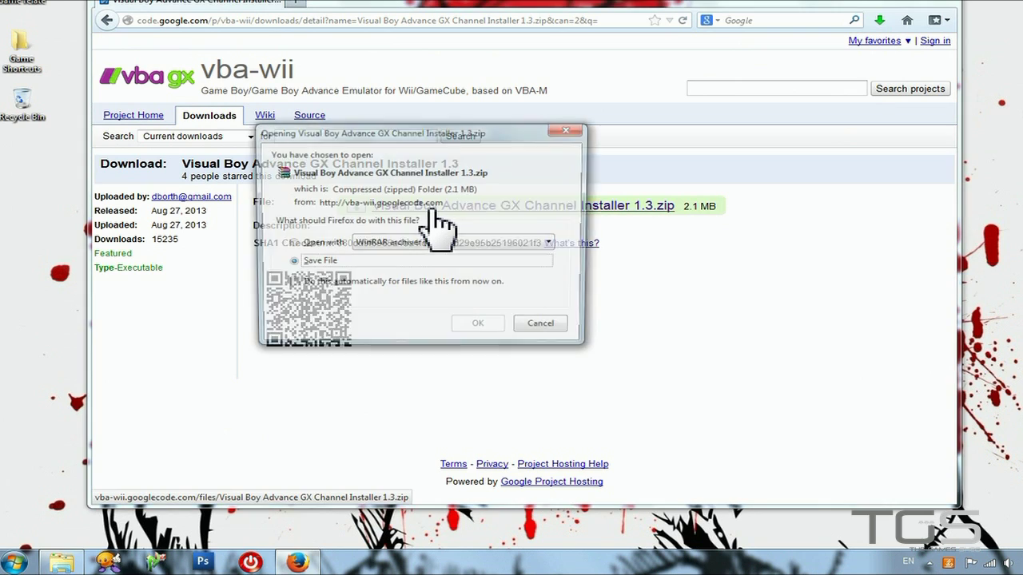
left_click(480, 329)
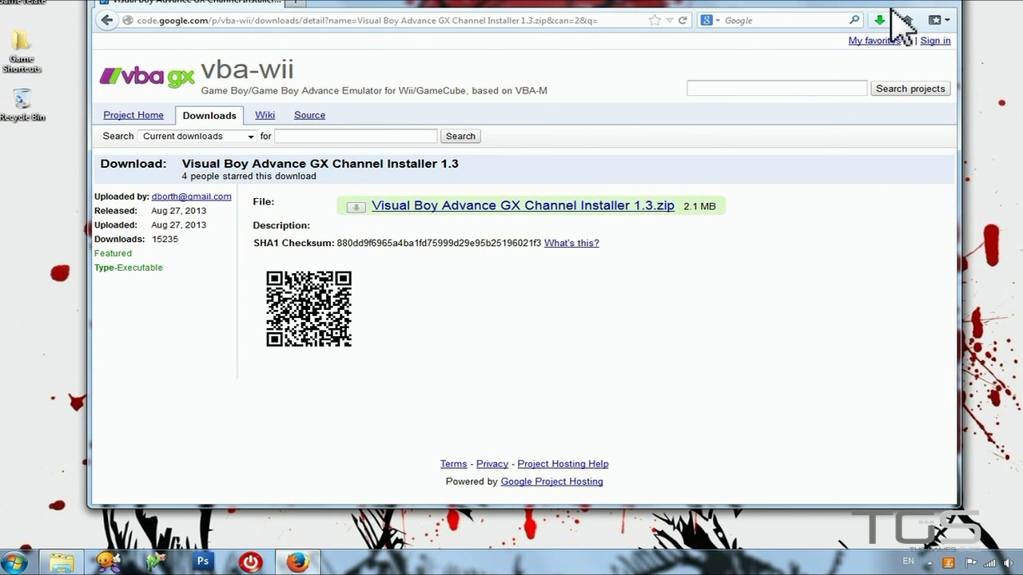
left_click(947, 7)
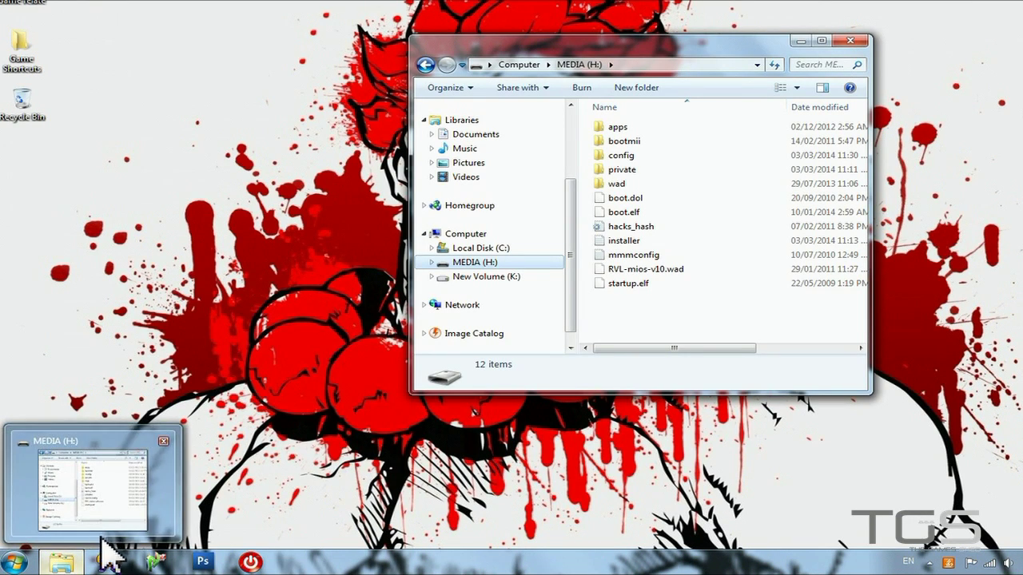
Step: Open the Visual Boy Advance GX 2.2.8 archive from the Downloads folder in WinRAR and dismiss the licence reminder
left_click_drag(574, 255, 530, 191)
left_click(477, 171)
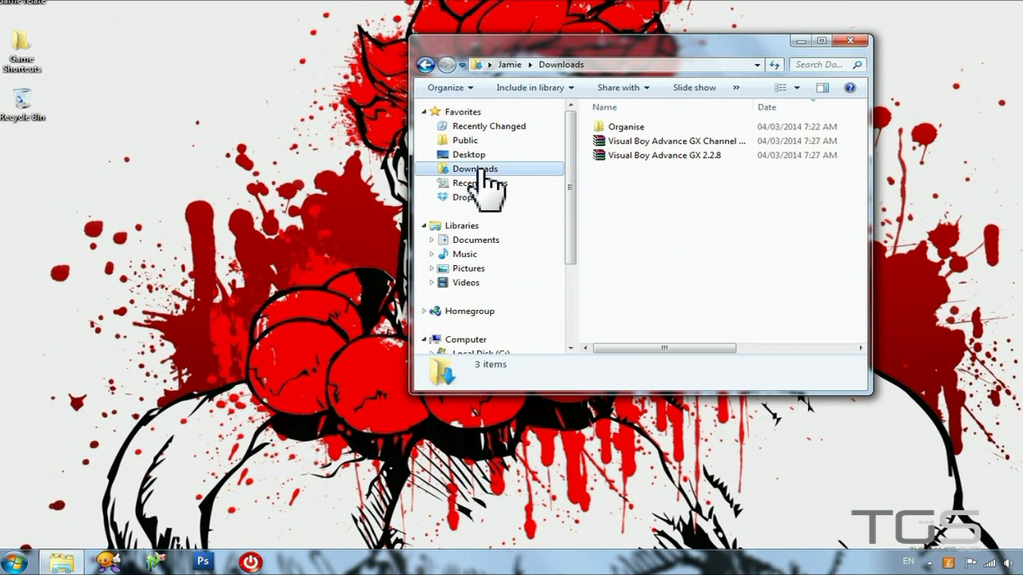
double_click(690, 156)
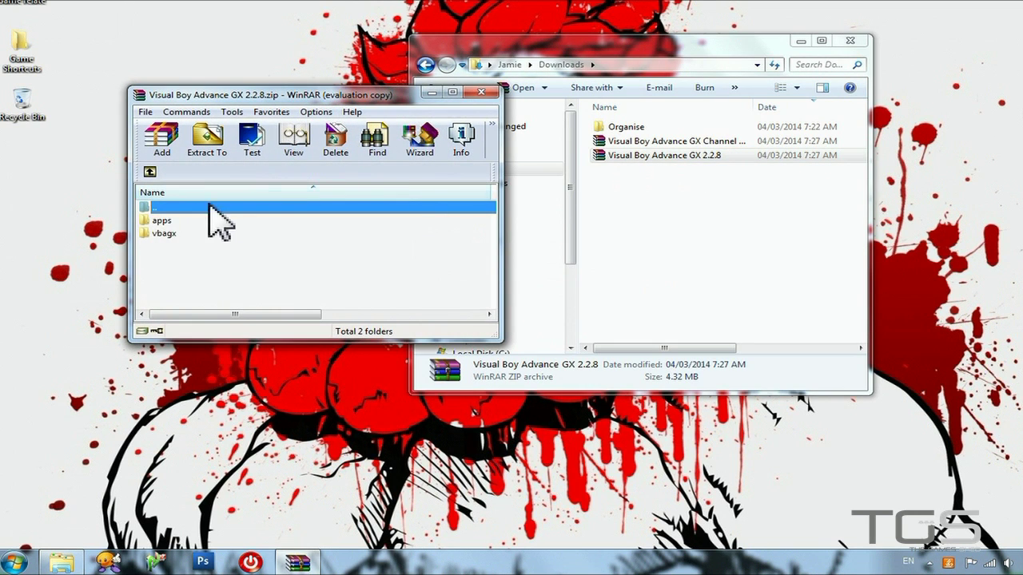
left_click(391, 219)
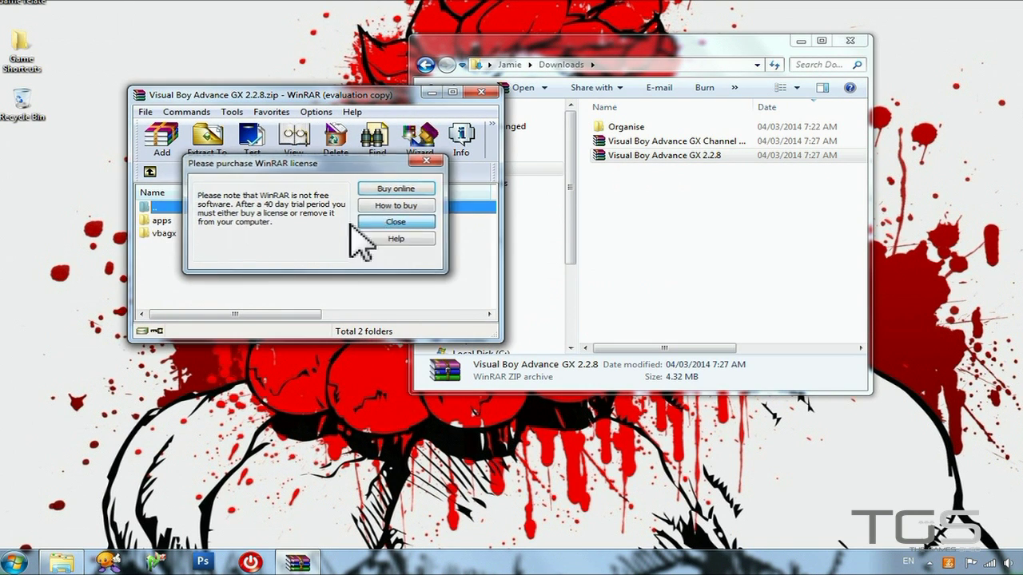
Step: Extract the archive's top-level vbagx folder to the root of the MEDIA drive (H:\)
left_click(163, 234)
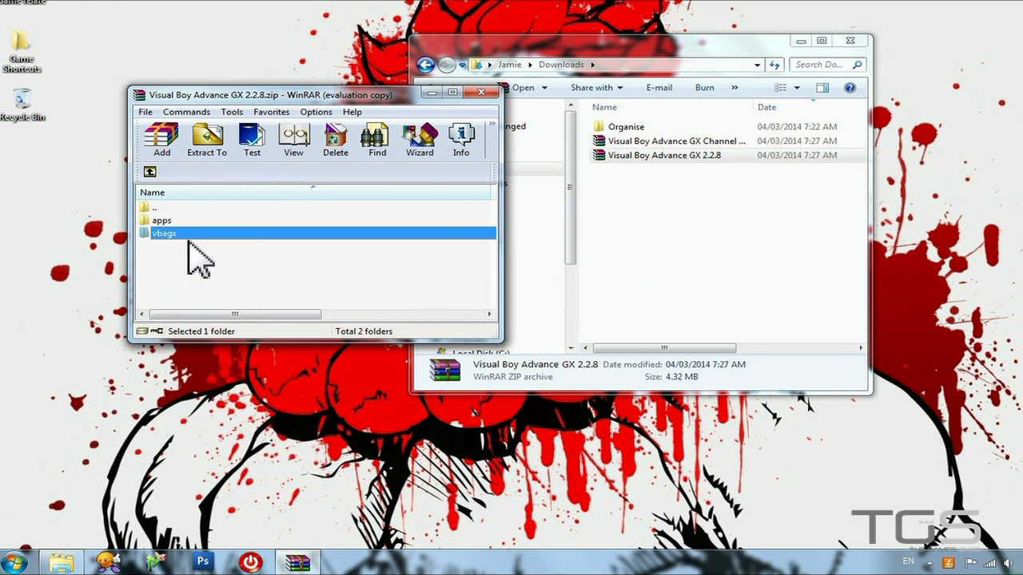
left_click(206, 142)
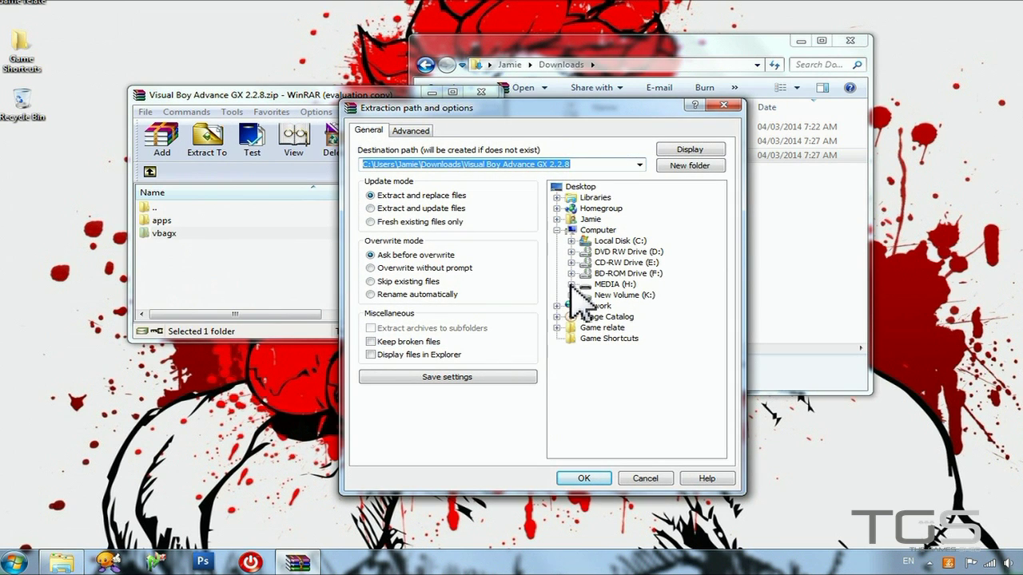
left_click(571, 285)
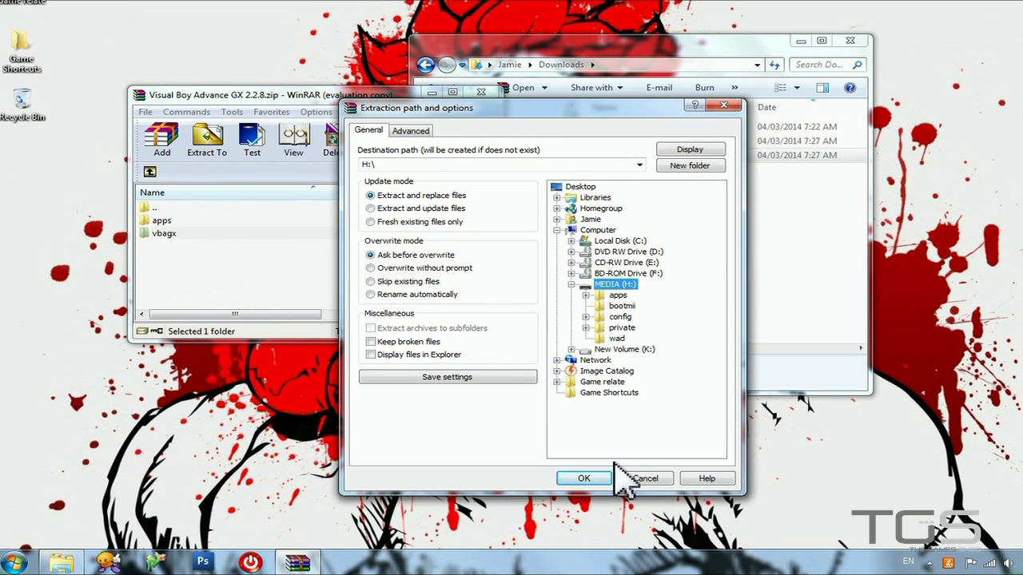
left_click(586, 479)
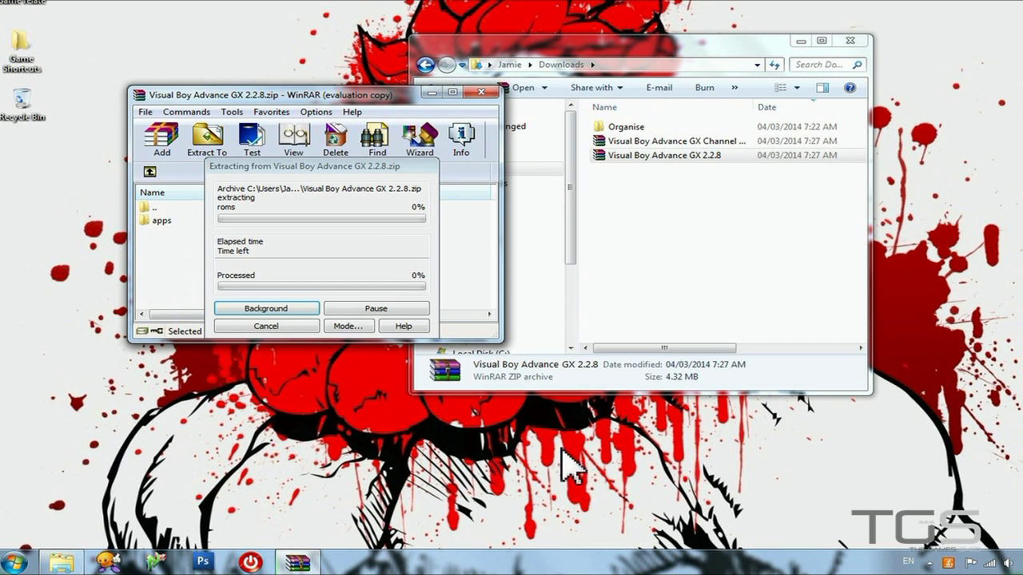
Step: Extract the vbagx folder found inside the archive's apps folder to H:\apps on the MEDIA drive
double_click(160, 221)
left_click(164, 224)
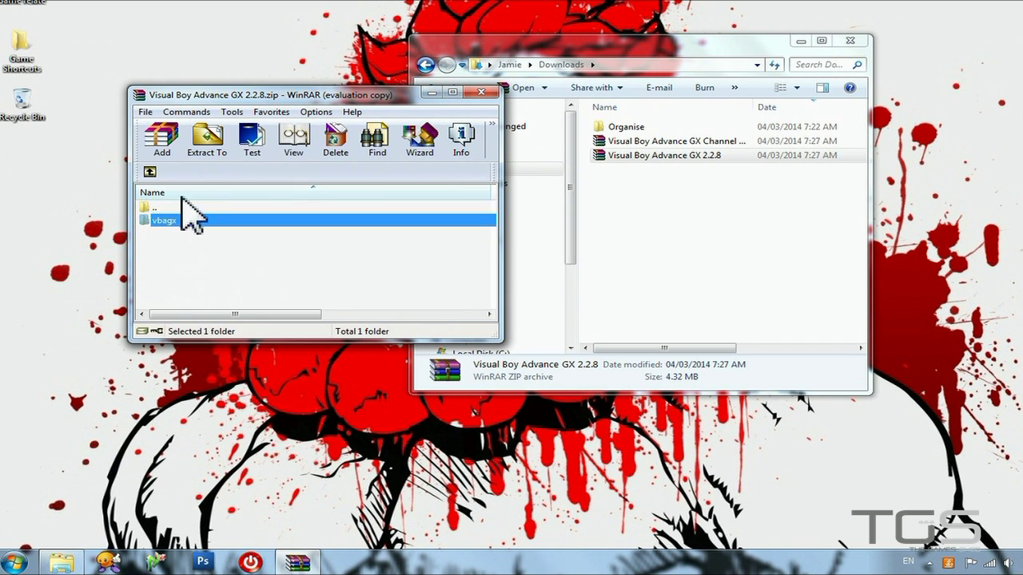
left_click(206, 140)
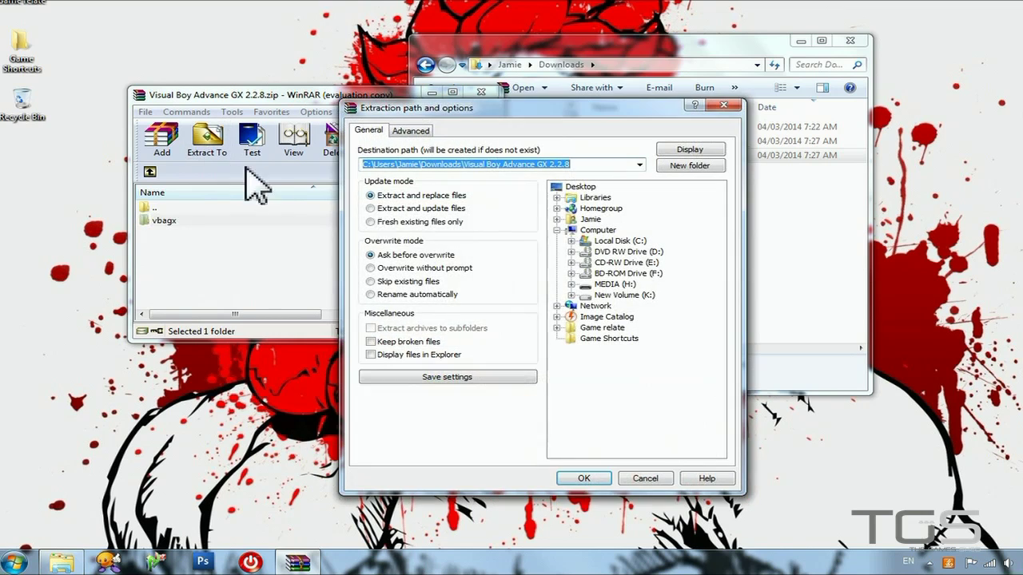
left_click(571, 284)
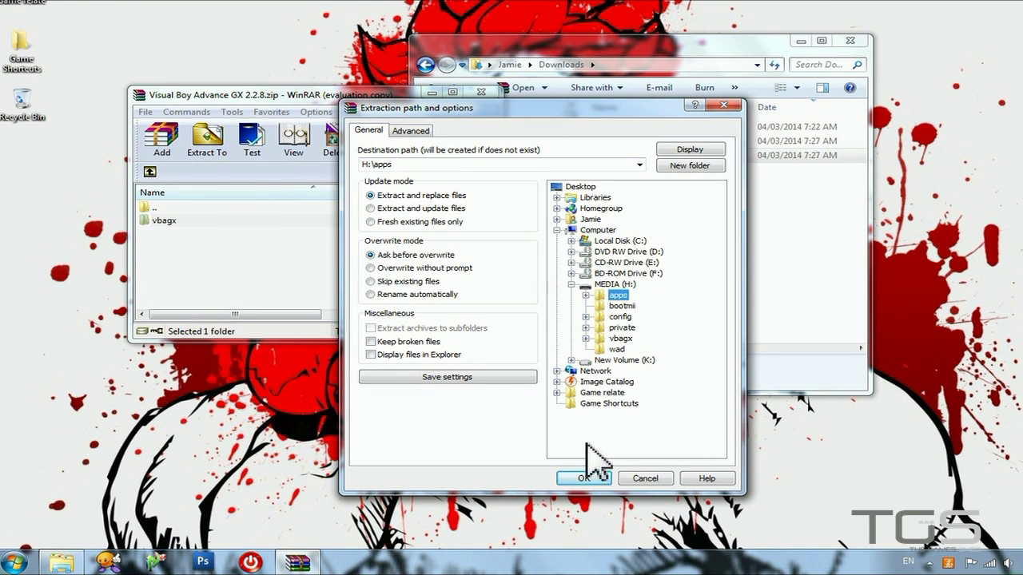
left_click(583, 479)
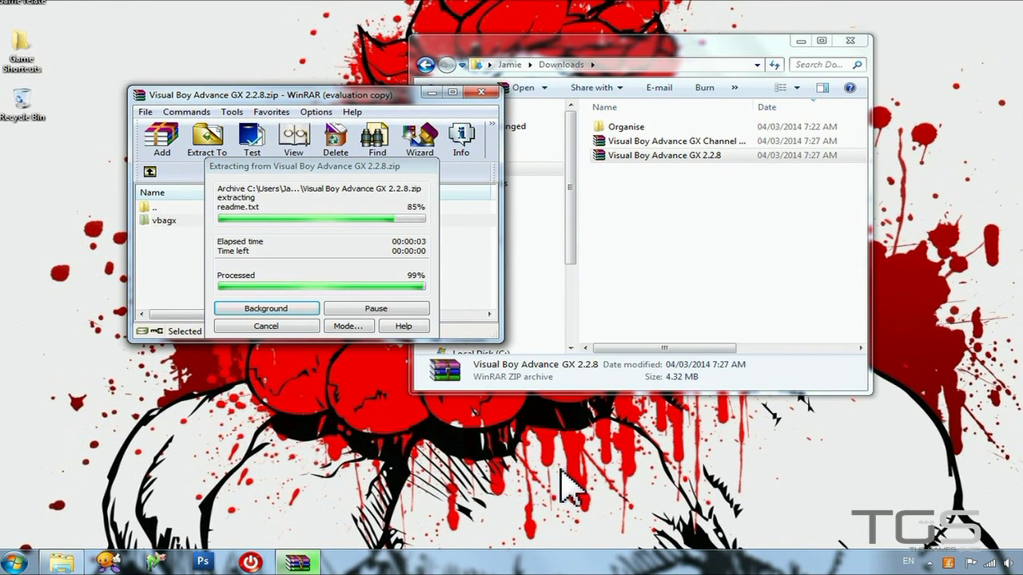
Step: Close the emulator archive, open the Visual Boy Advance GX Channel Installer archive from Downloads and dismiss the licence reminder
left_click(481, 92)
double_click(680, 142)
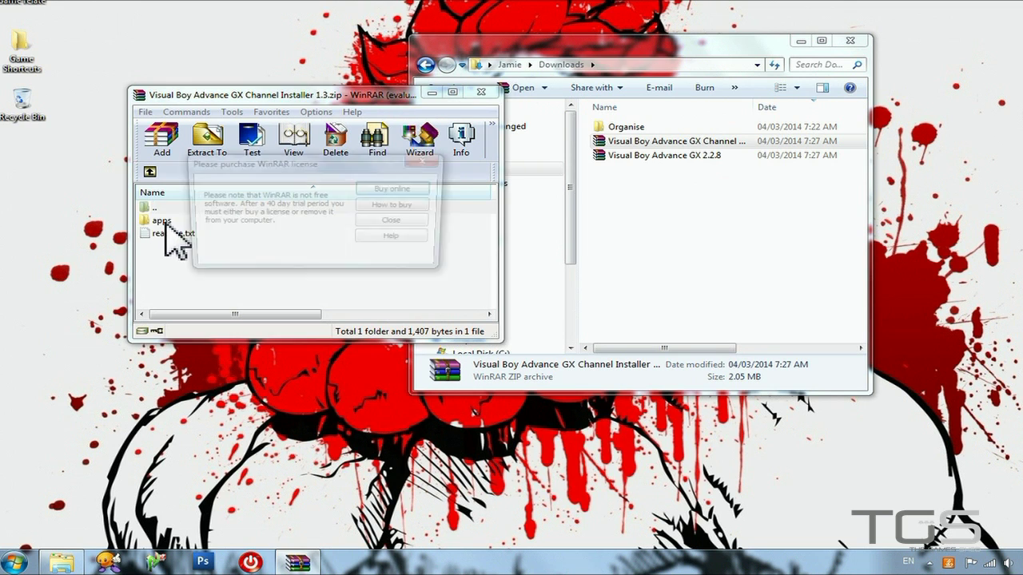
left_click(397, 222)
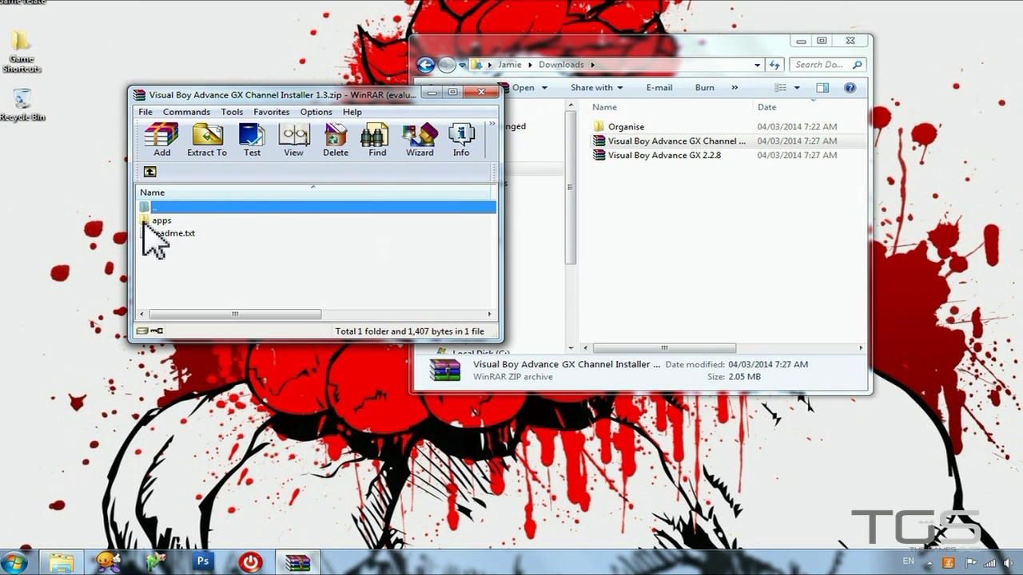
Step: Open readme.txt from the archive, read the prerequisites and installation instructions, and close it
double_click(183, 233)
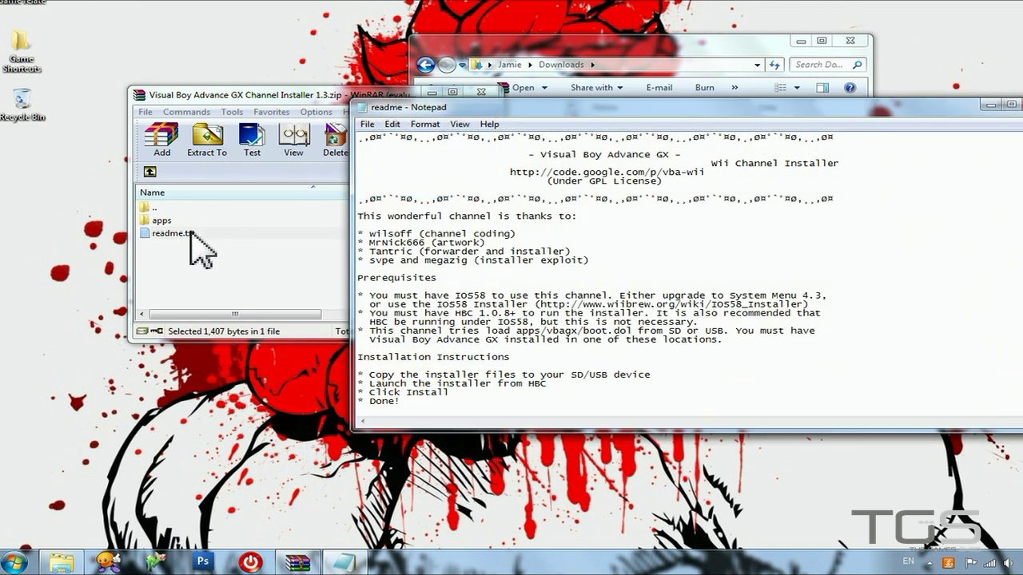
left_click_drag(381, 215, 752, 351)
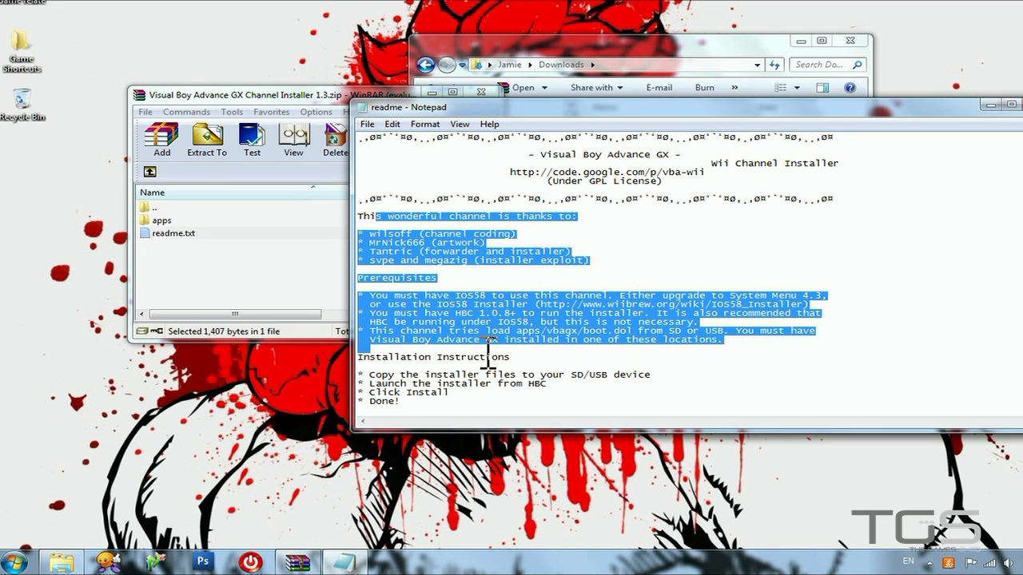
scroll(488, 357, "down", 1)
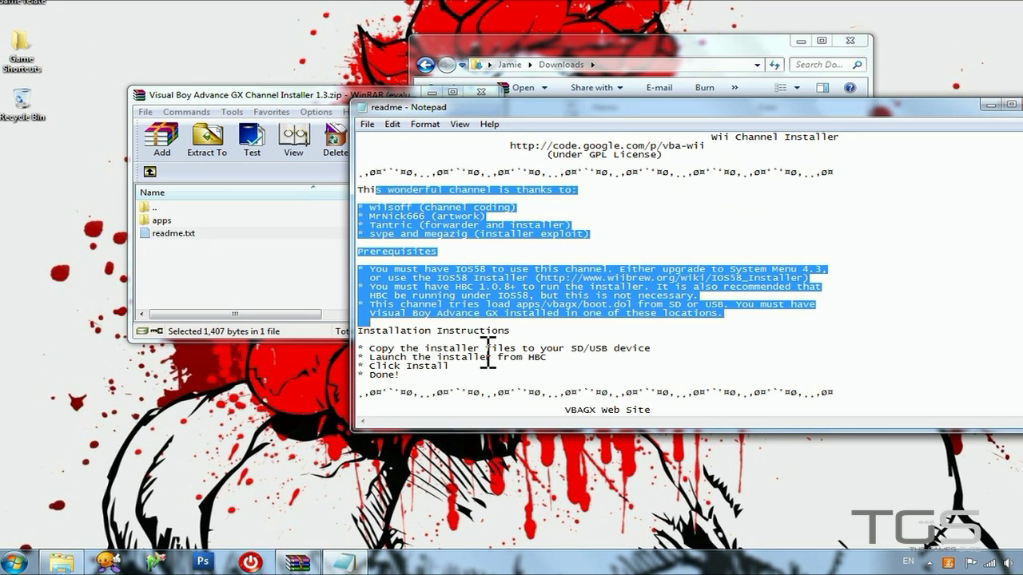
scroll(488, 351, "down", 1)
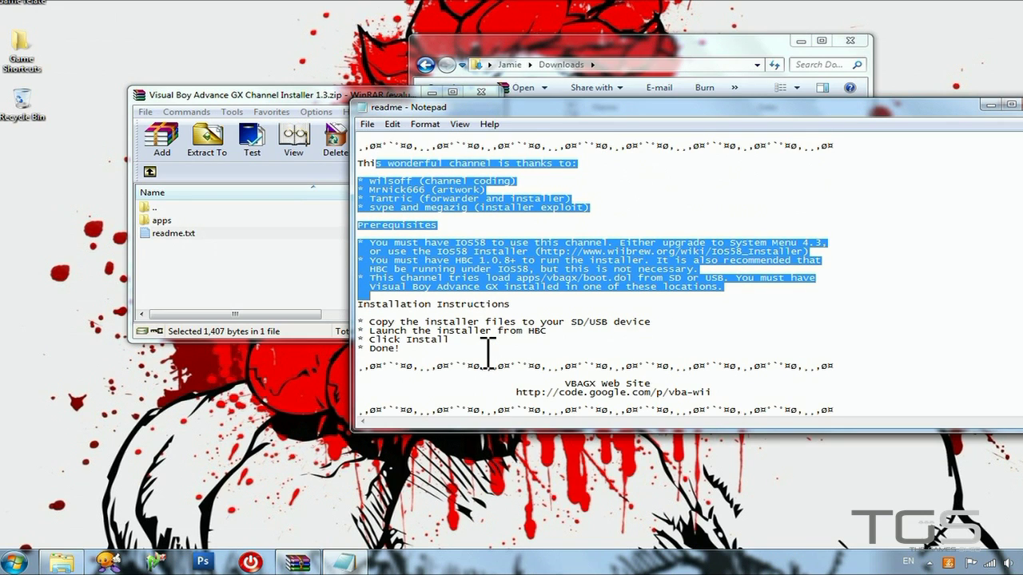
scroll(487, 351, "down", 1)
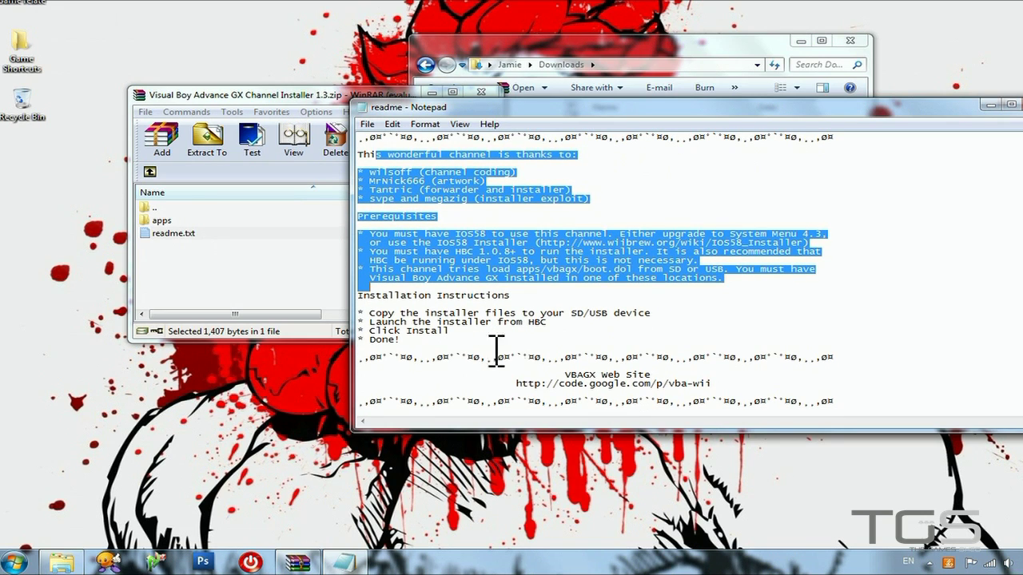
left_click_drag(393, 313, 475, 322)
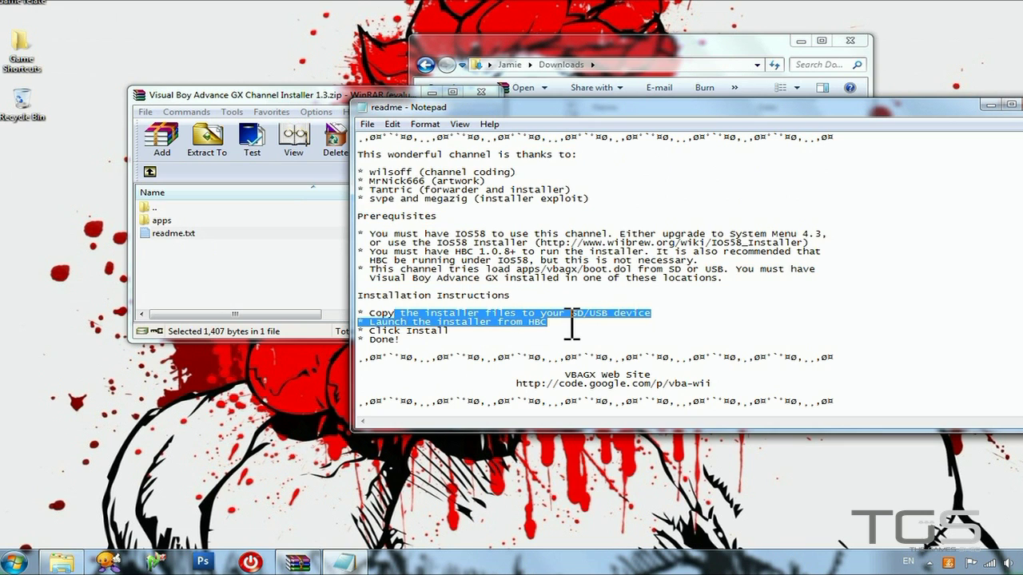
left_click_drag(572, 323, 572, 343)
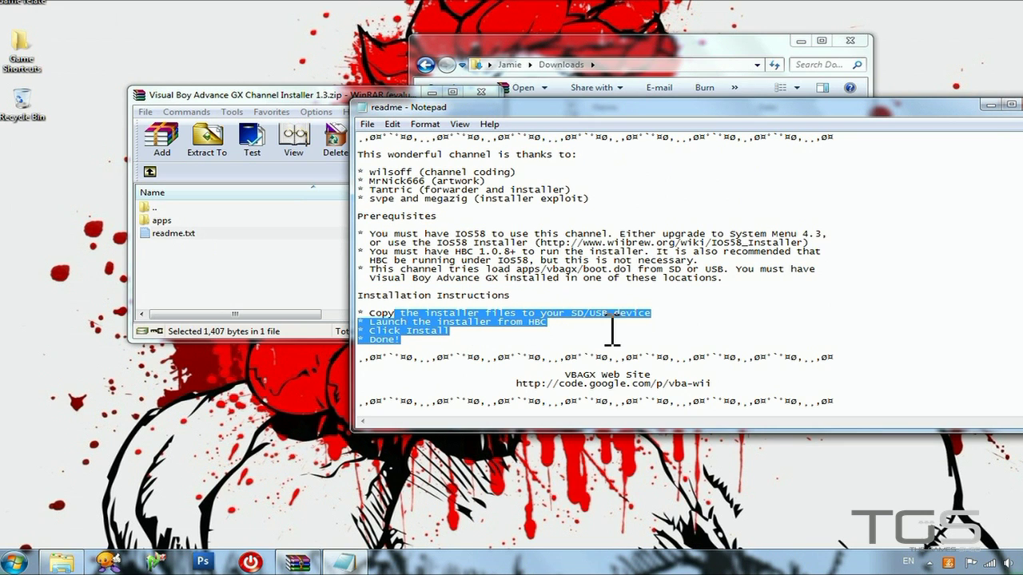
key("alt+F4")
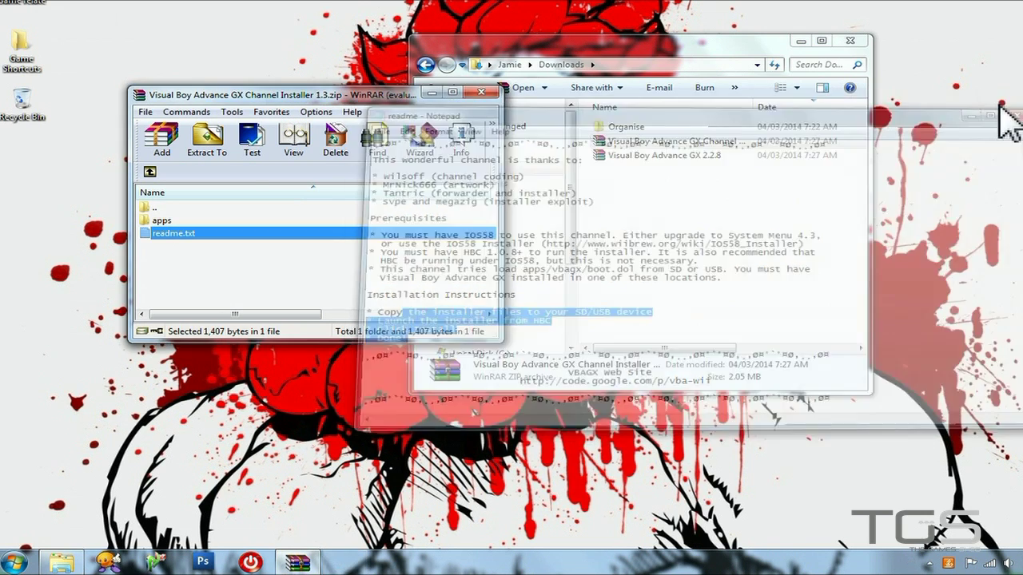
Step: Extract the vbagx-channel-installer folder from the archive's apps folder to H:\apps and close the archive
key("BackSpace")
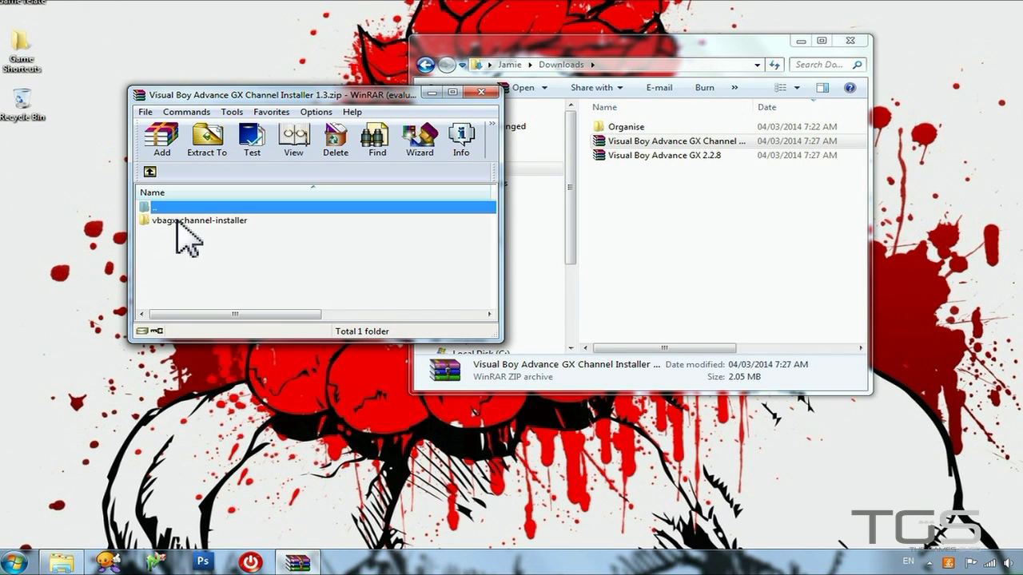
left_click(175, 221)
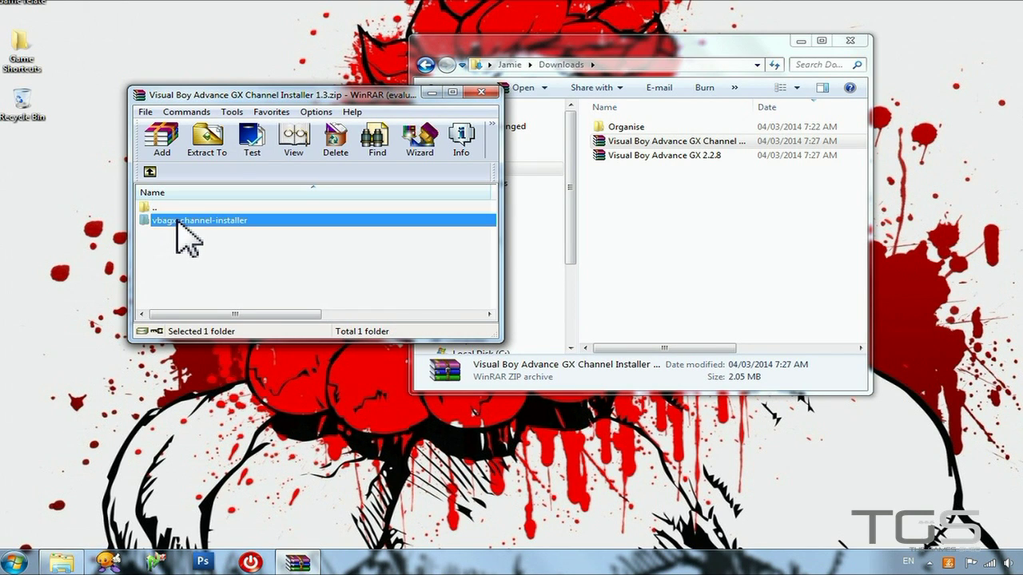
left_click(210, 140)
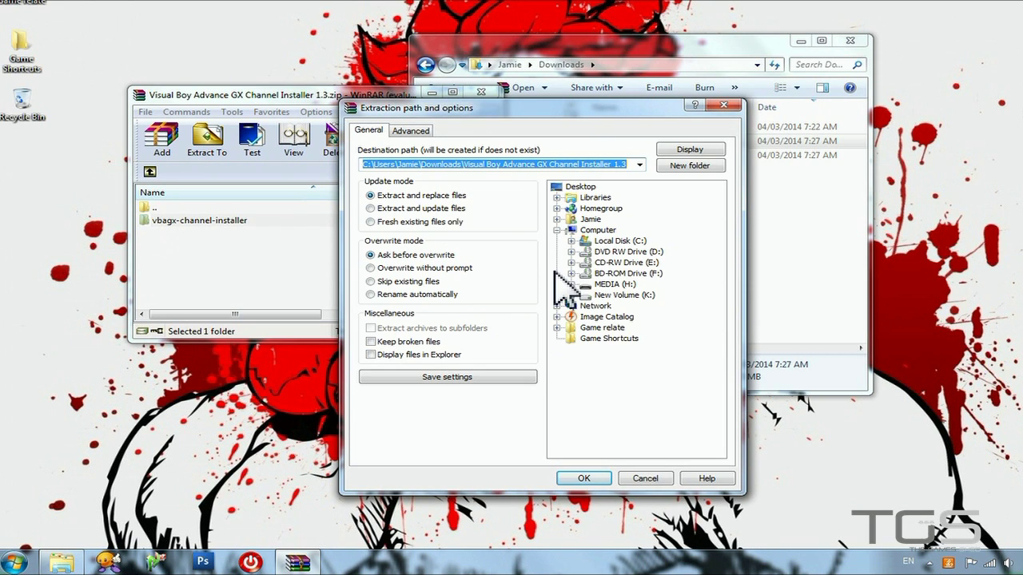
left_click(570, 285)
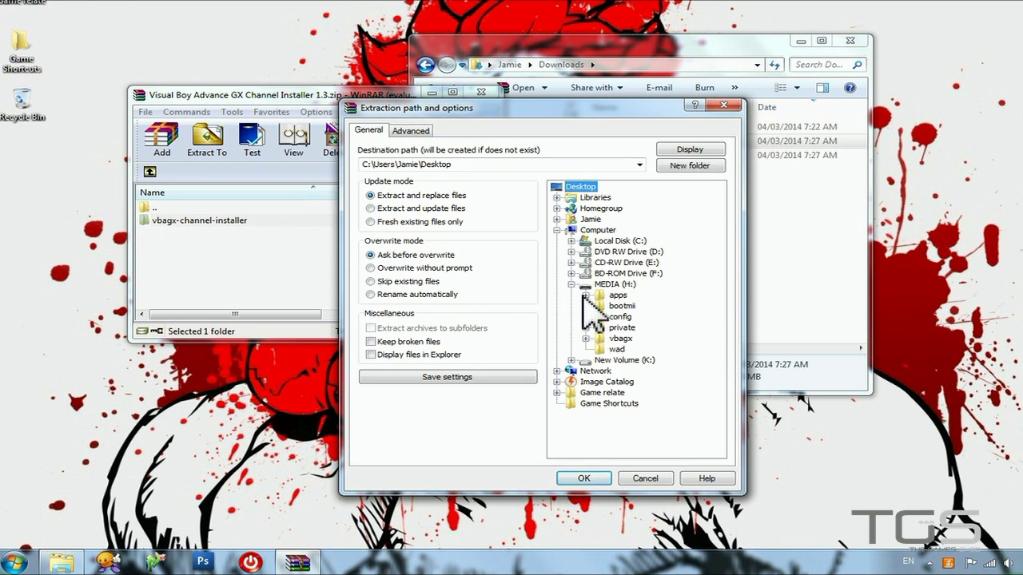
left_click(585, 295)
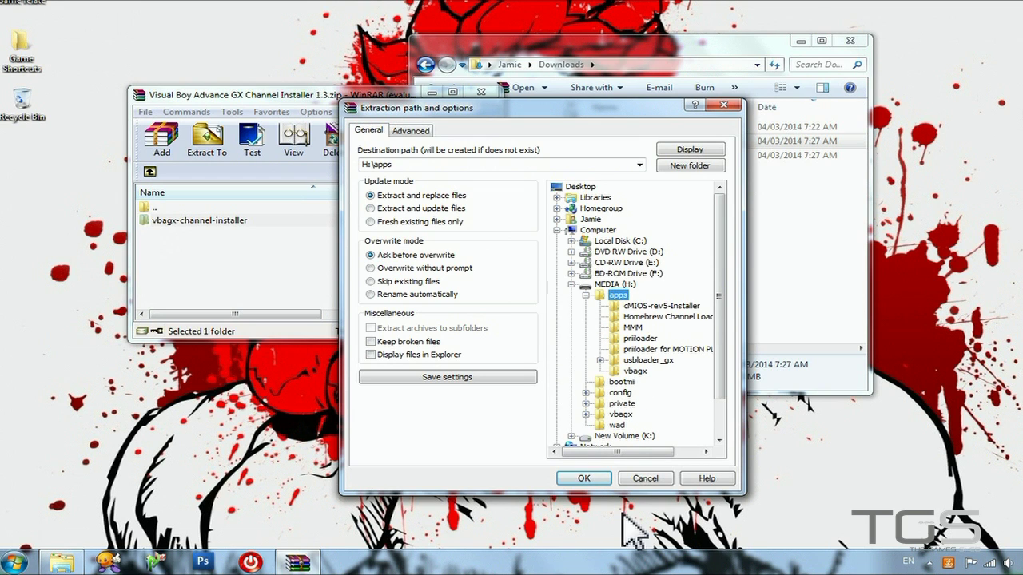
left_click(584, 478)
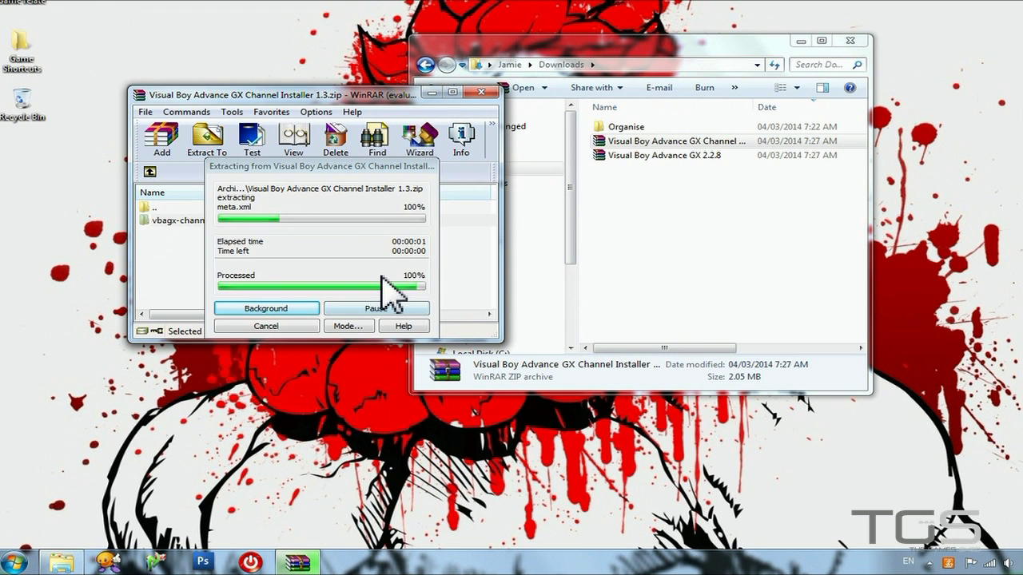
left_click(481, 92)
Step: Inspect the apps folder and its vbagx subfolder on the MEDIA (H:) drive, then return to the drive's root
left_click_drag(573, 258, 564, 320)
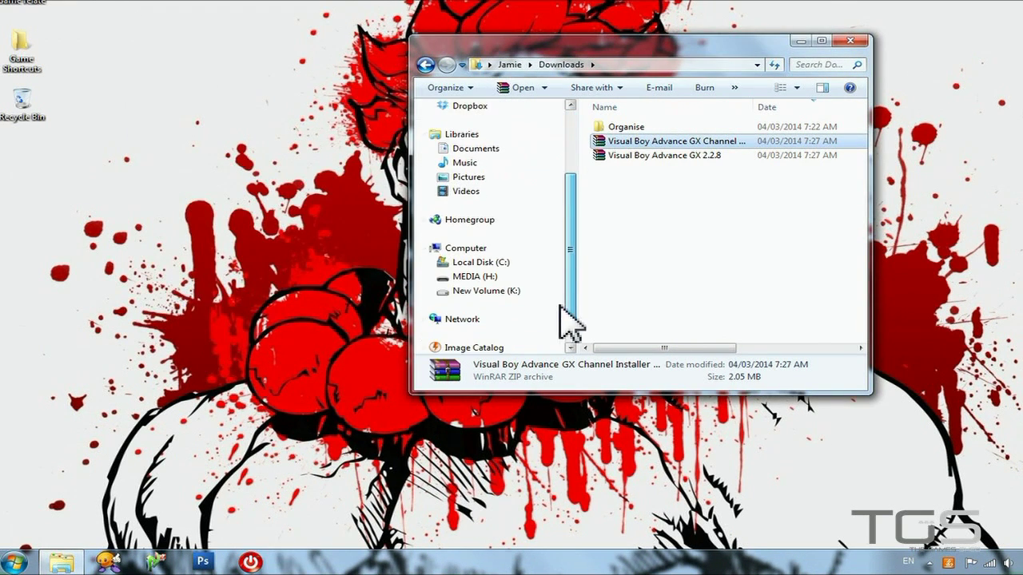
left_click(461, 278)
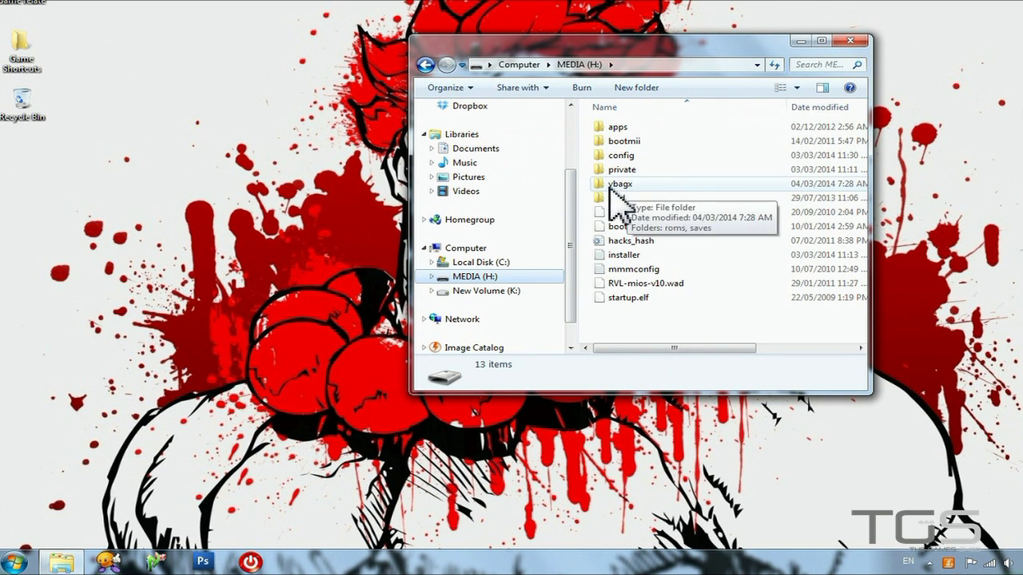
double_click(612, 130)
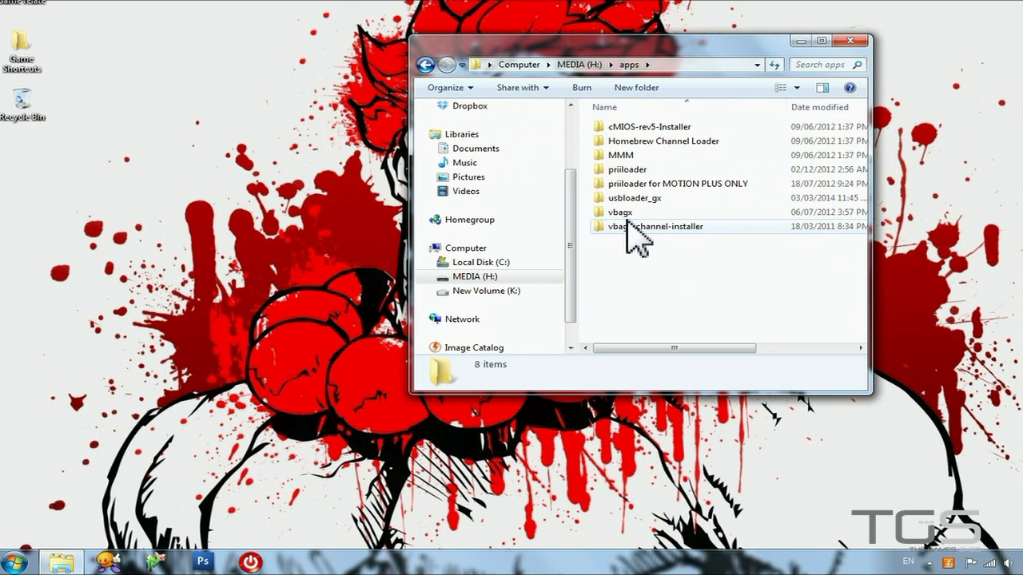
double_click(624, 212)
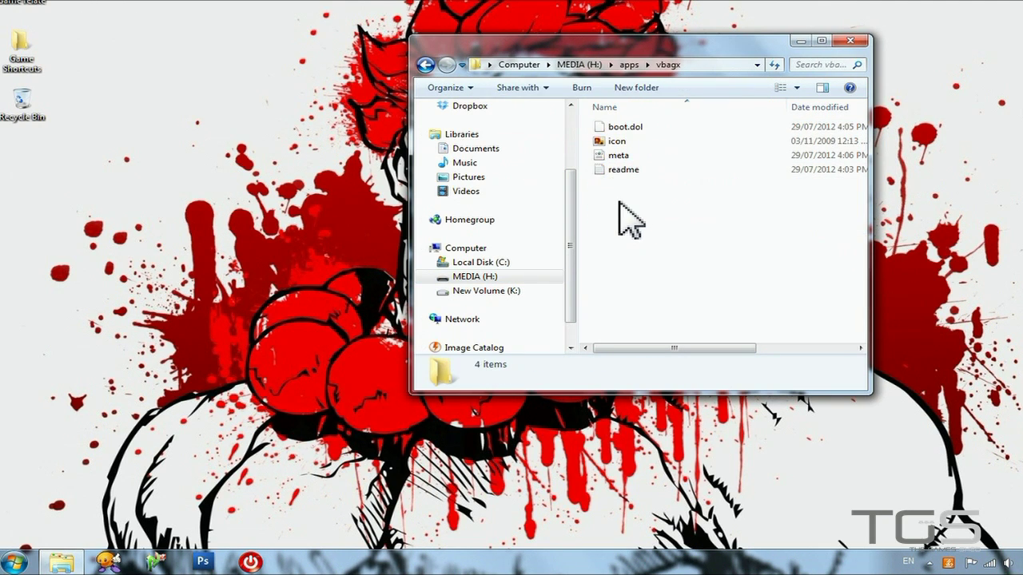
left_click(425, 65)
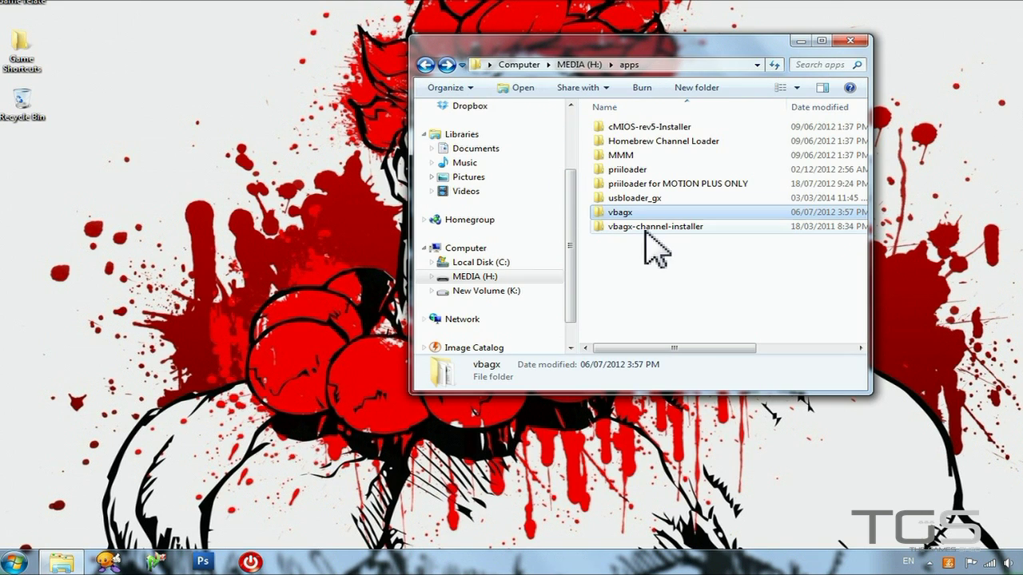
left_click(426, 65)
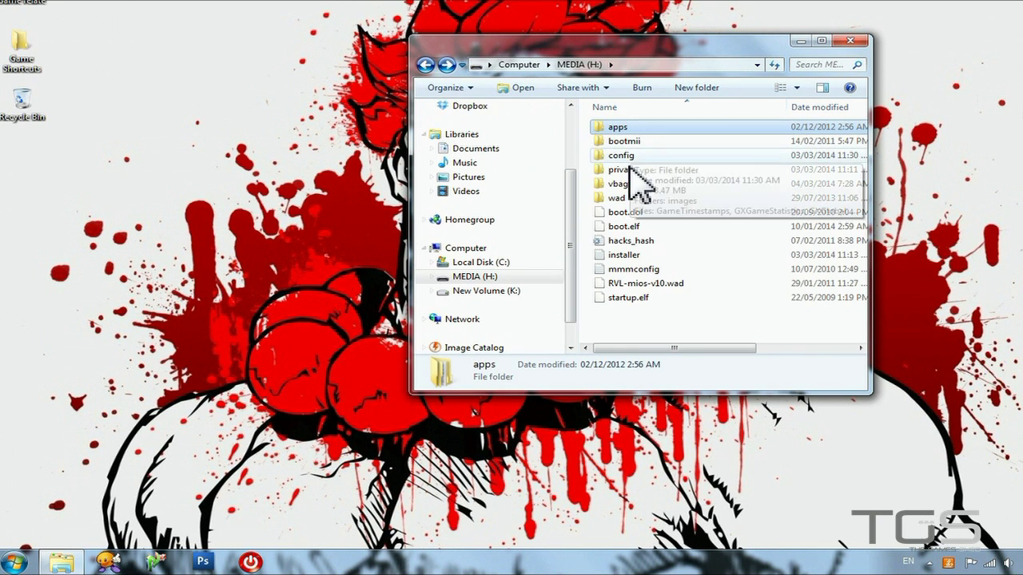
Step: Open the roms folder inside the top-level vbagx folder on the MEDIA (H:) drive
left_click(623, 185)
double_click(623, 184)
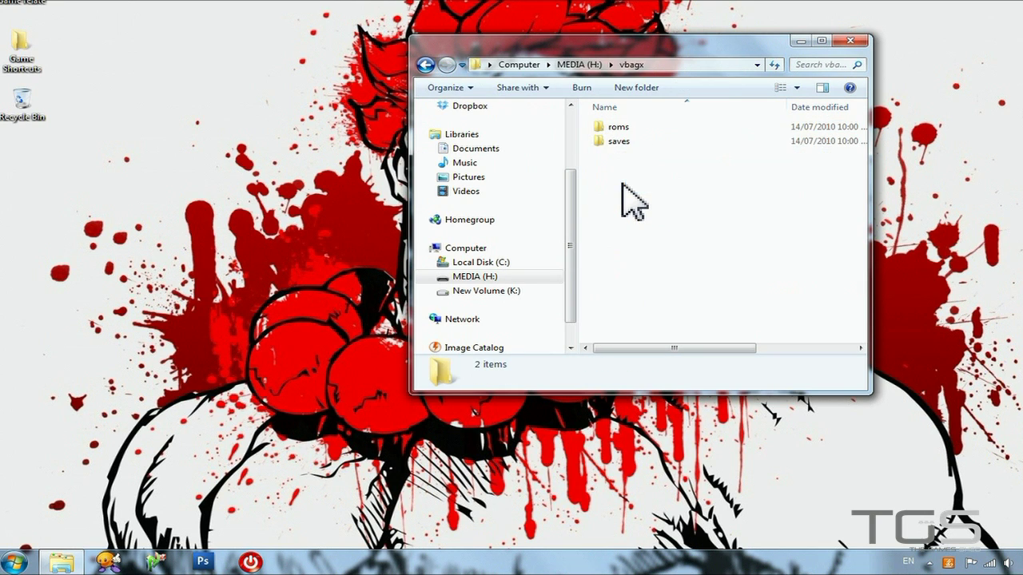
double_click(622, 128)
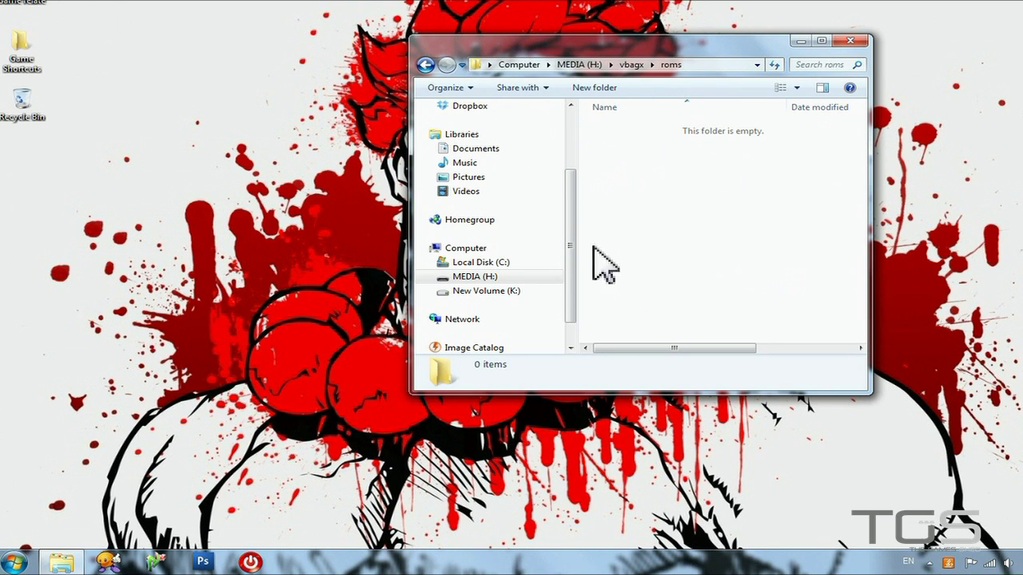
Step: Browse New Volume (K:) through TGS, The Games Shed, New Folder and Emulation, and open the GB Roms folder
left_click(433, 291)
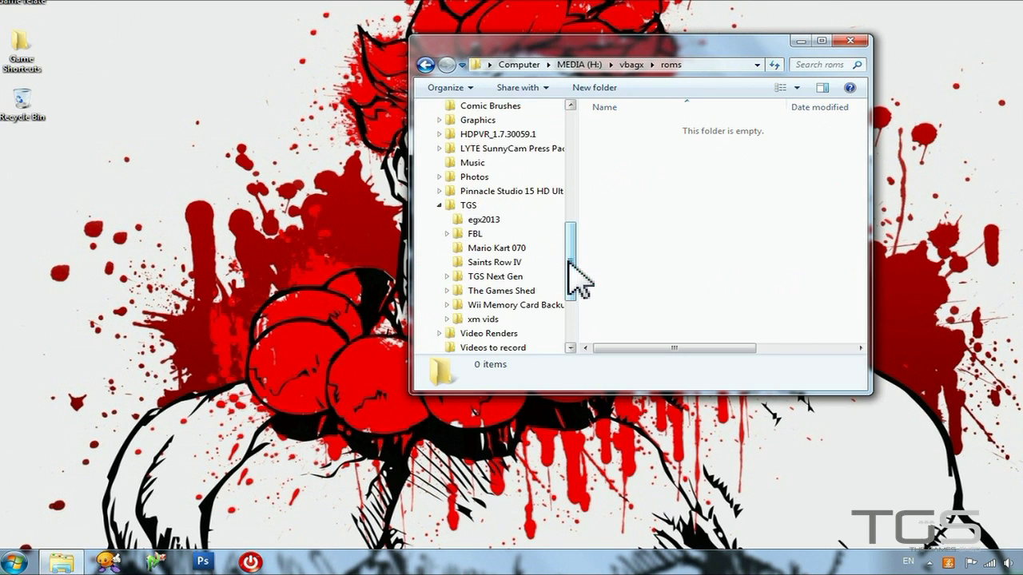
left_click_drag(568, 261, 566, 276)
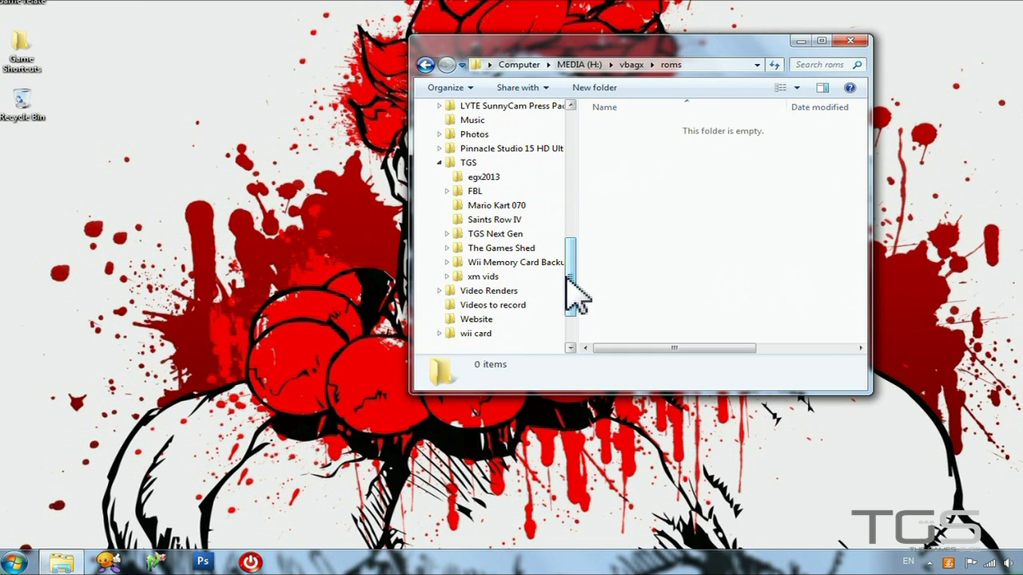
left_click(447, 248)
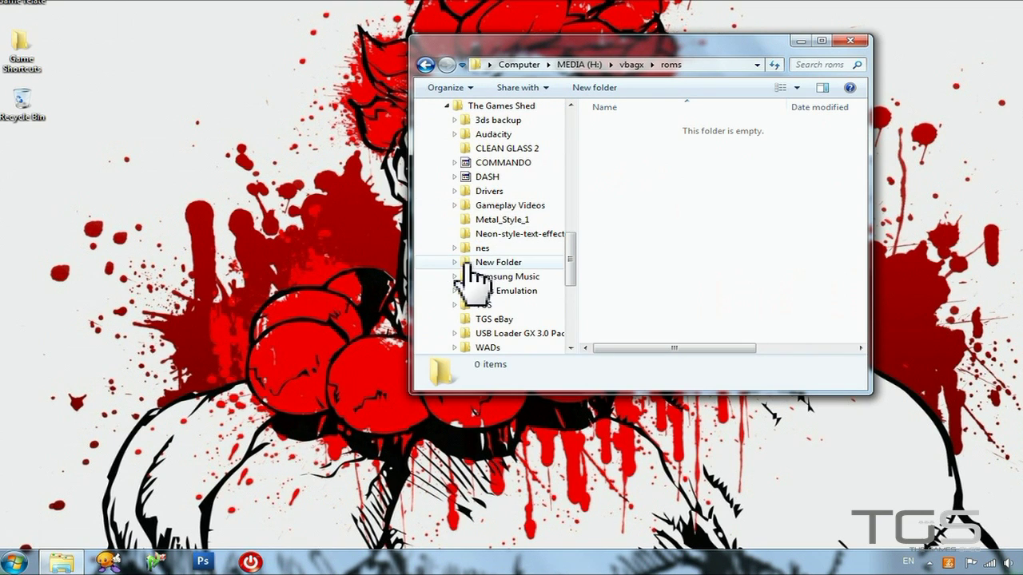
left_click(454, 262)
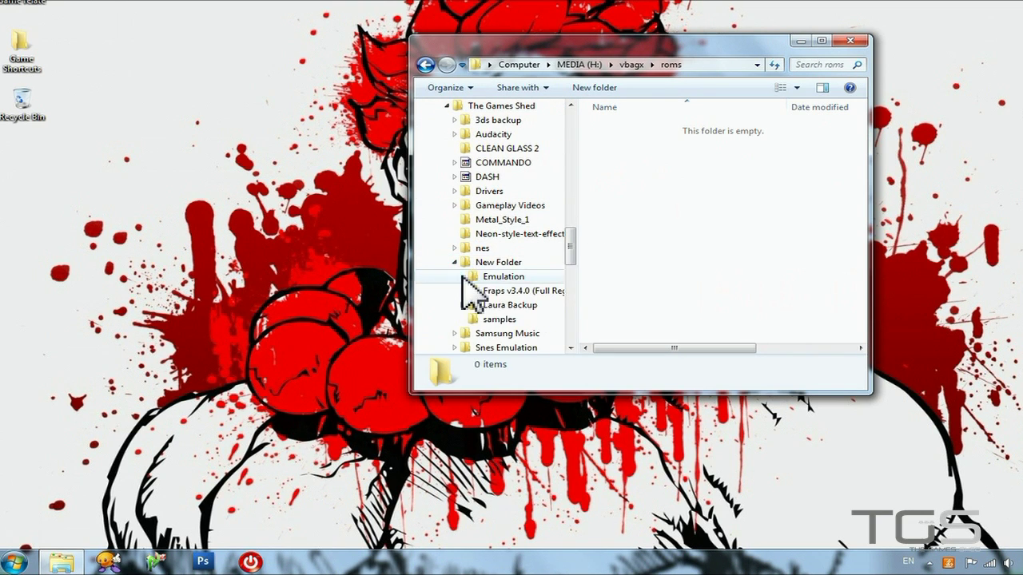
left_click(463, 277)
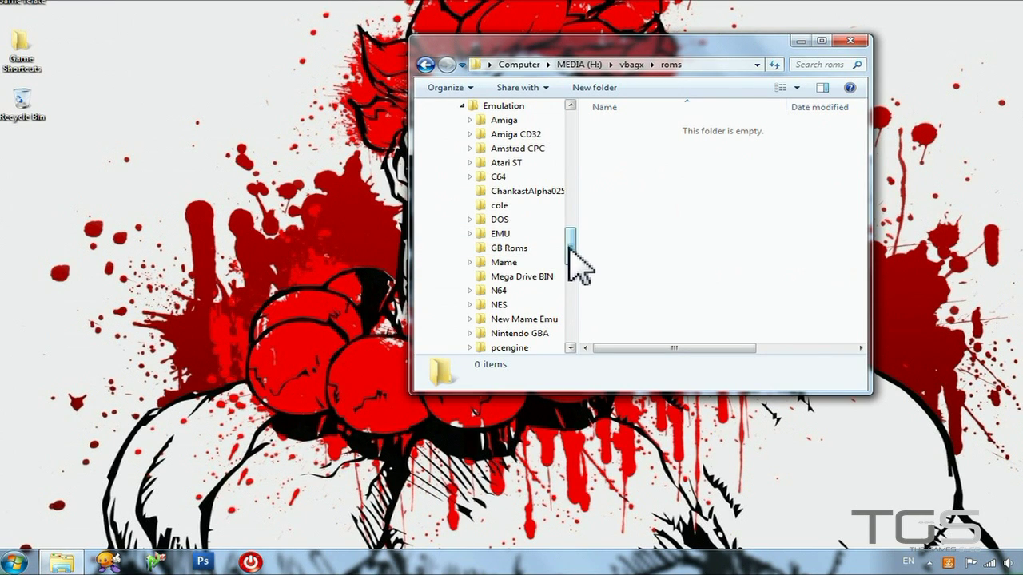
mouse_move(571, 256)
left_mouse_down()
mouse_move(572, 281)
mouse_move(568, 249)
left_mouse_up()
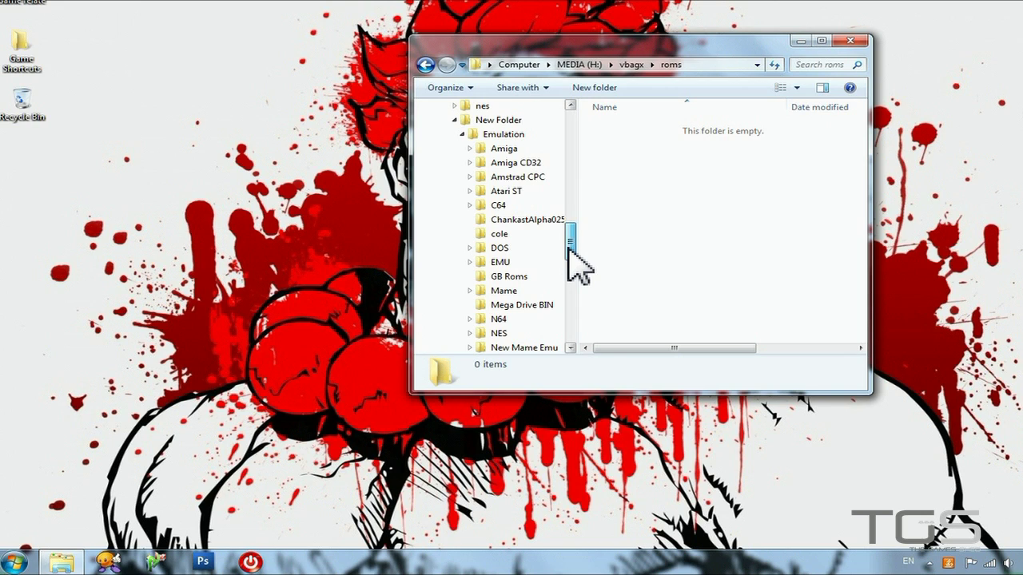
left_click(492, 276)
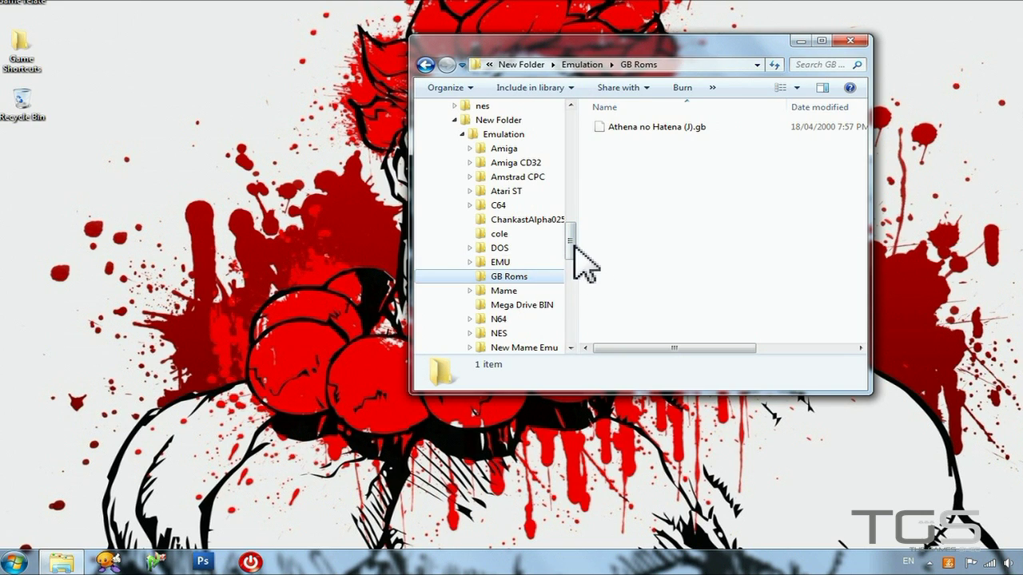
Step: Open the Super Mario Advance 4 archive in the Nintendo GBA folder and copy Super Mario Advance 4.gba
left_click_drag(572, 246, 567, 264)
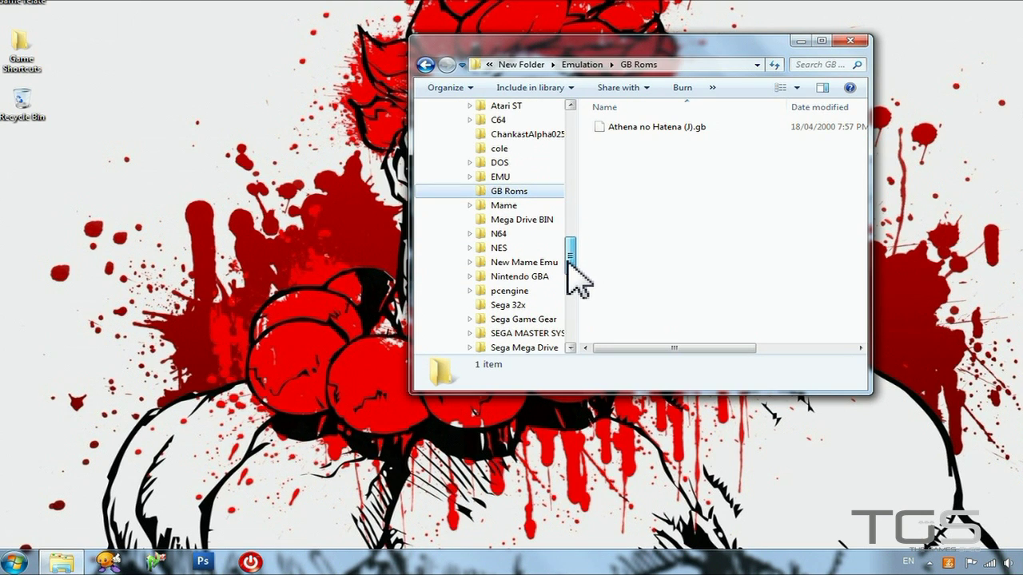
left_click(470, 277)
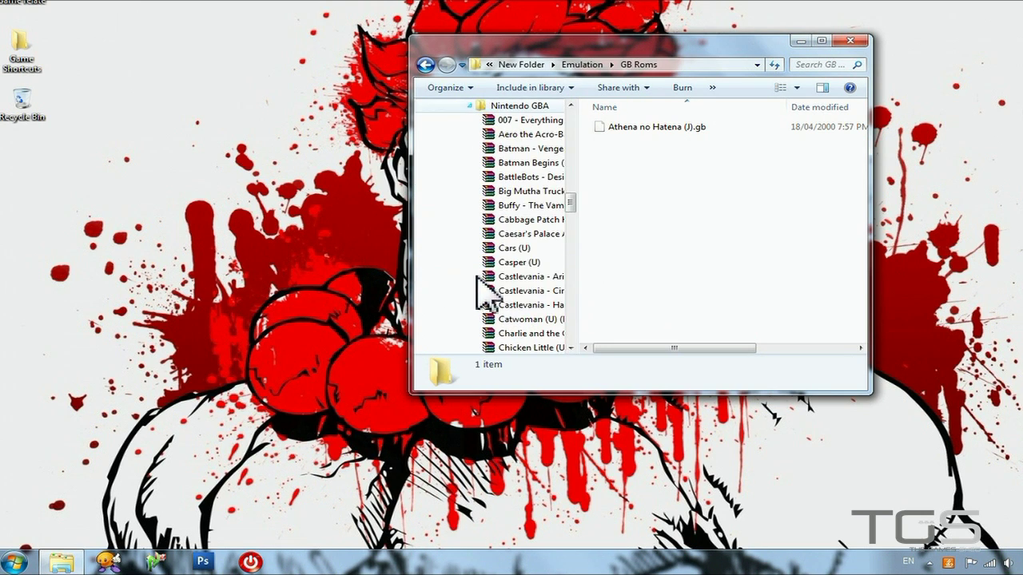
left_click_drag(568, 205, 570, 253)
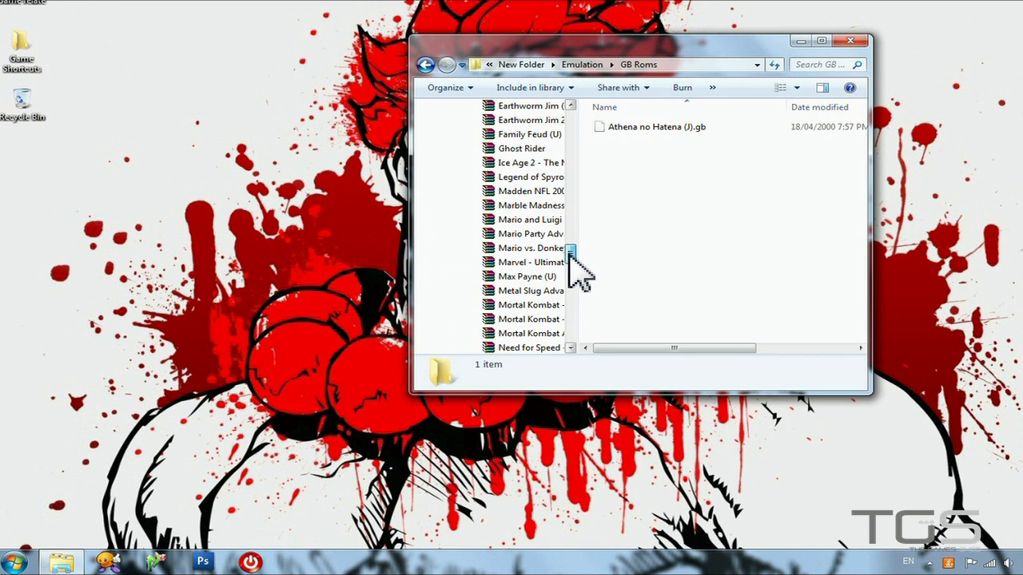
left_click_drag(570, 253, 571, 284)
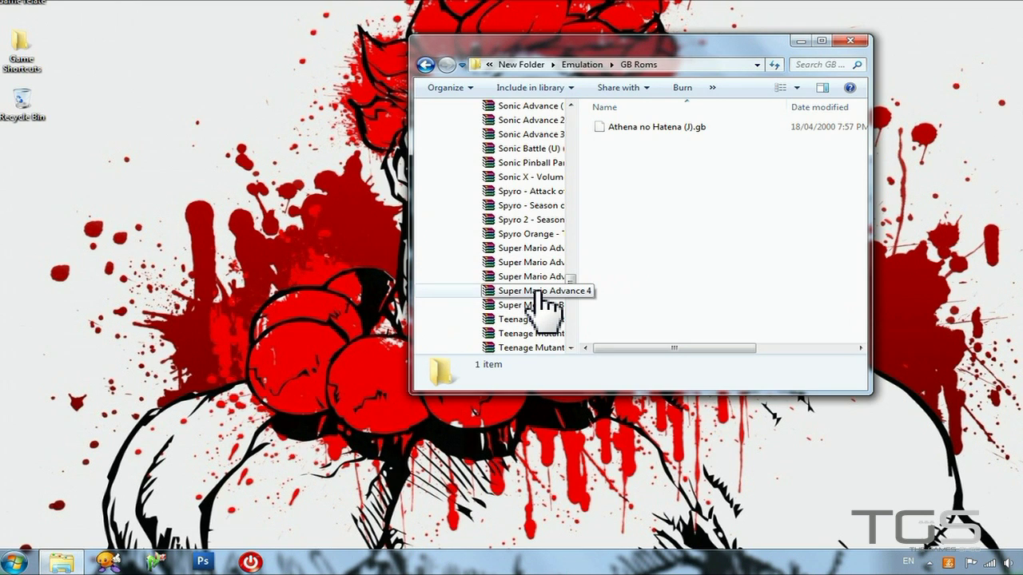
left_click(537, 292)
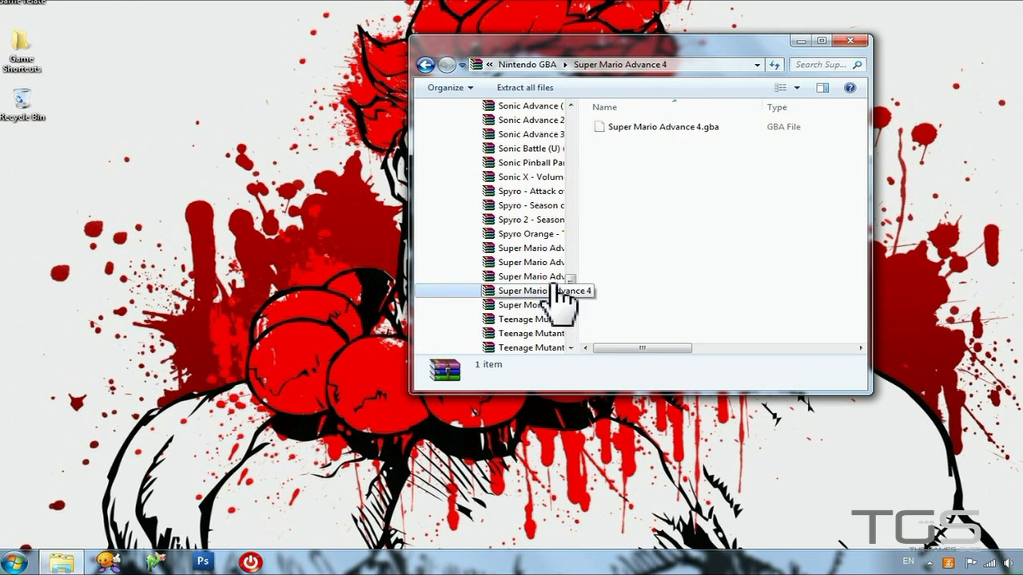
left_click(628, 127)
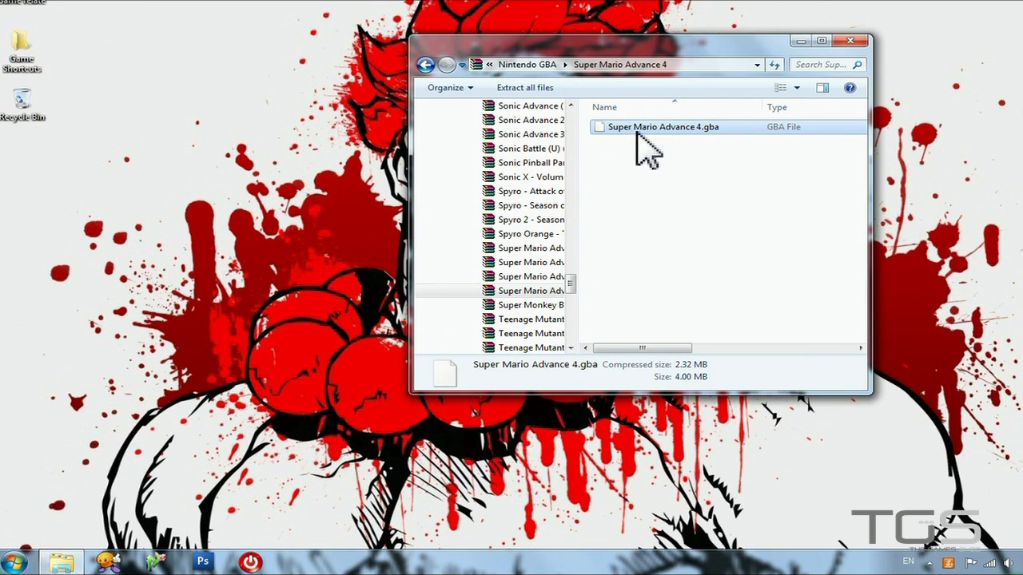
right_click(637, 134)
left_click(675, 178)
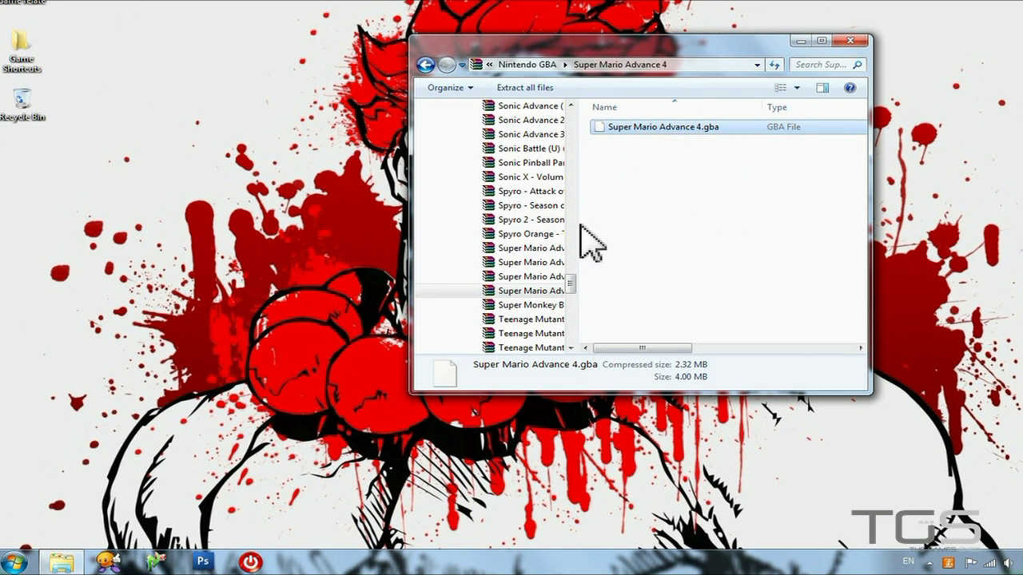
Step: Paste the copied game file into the roms folder inside vbagx on the MEDIA (H:) drive
left_click_drag(572, 283, 568, 144)
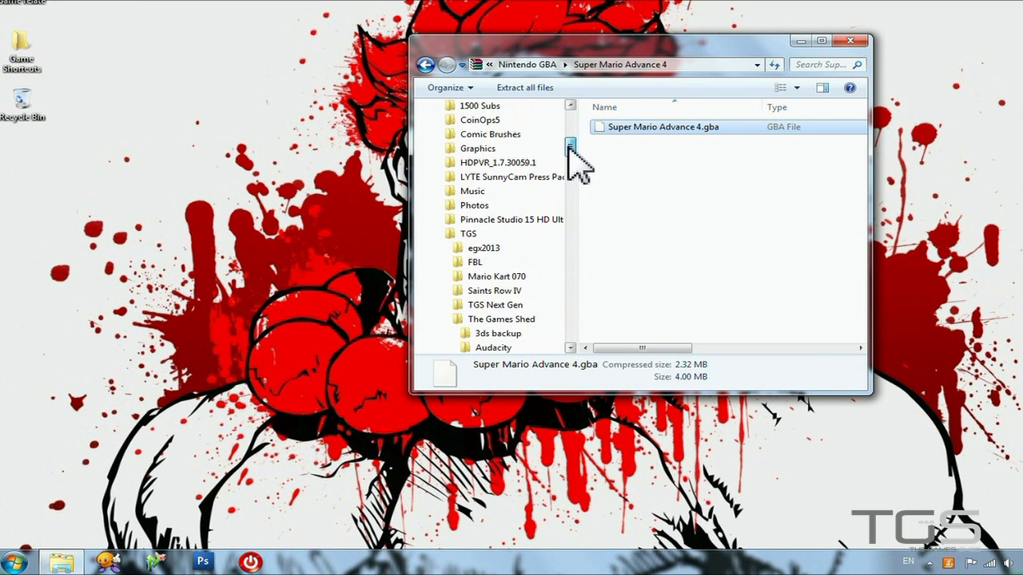
scroll(572, 147, "up", 4)
left_click(432, 249)
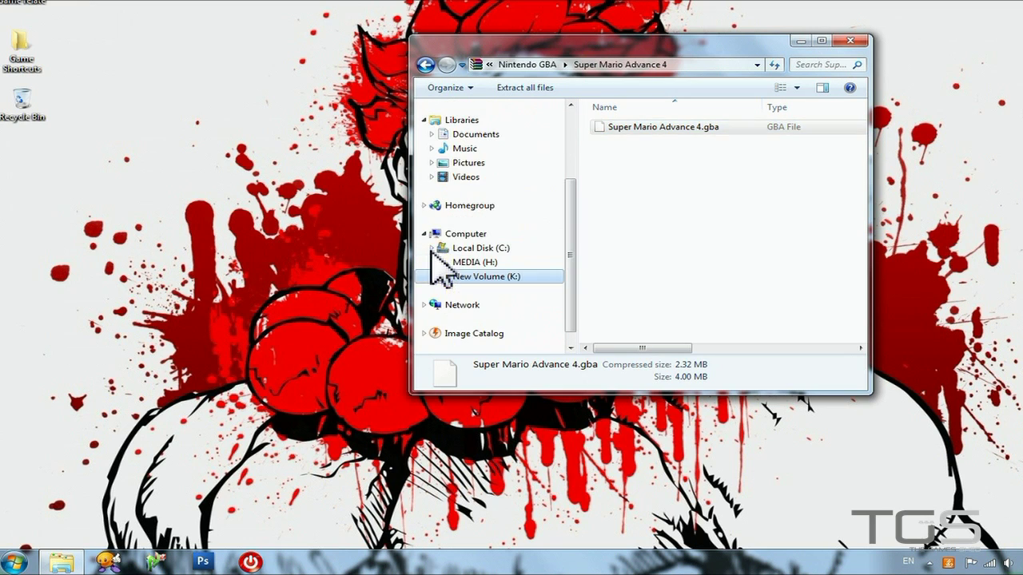
left_click(432, 262)
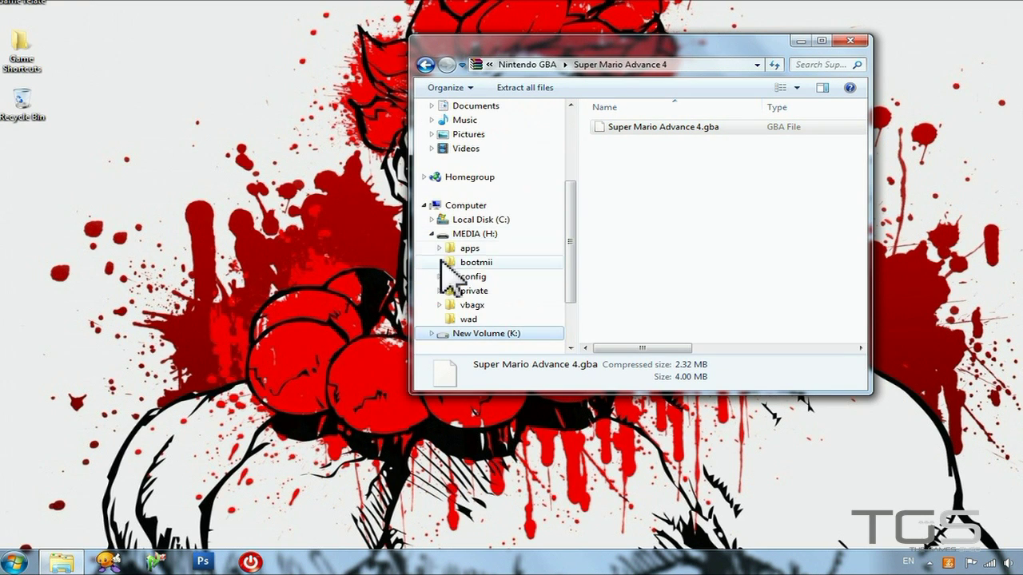
left_click(439, 305)
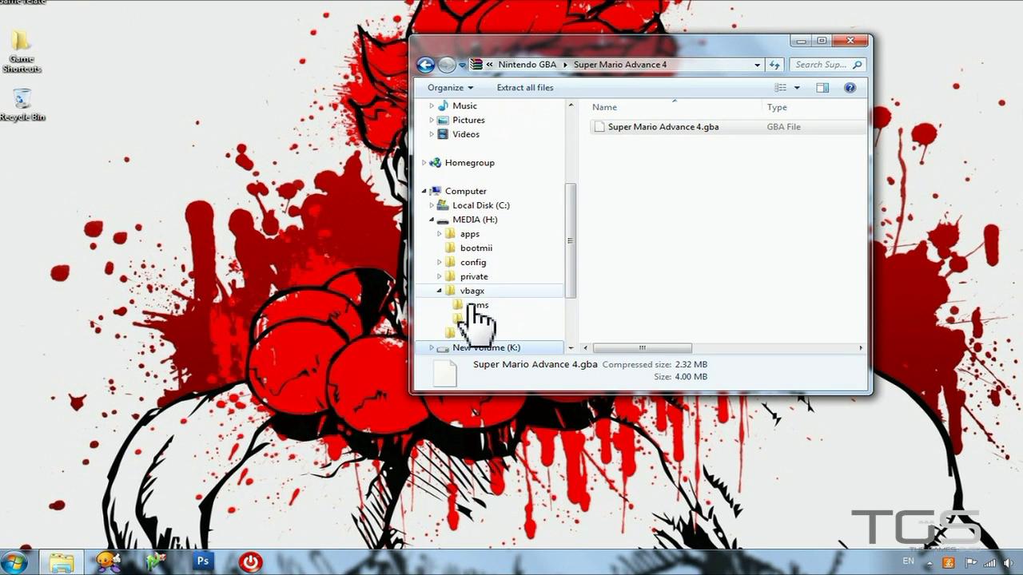
left_click(471, 305)
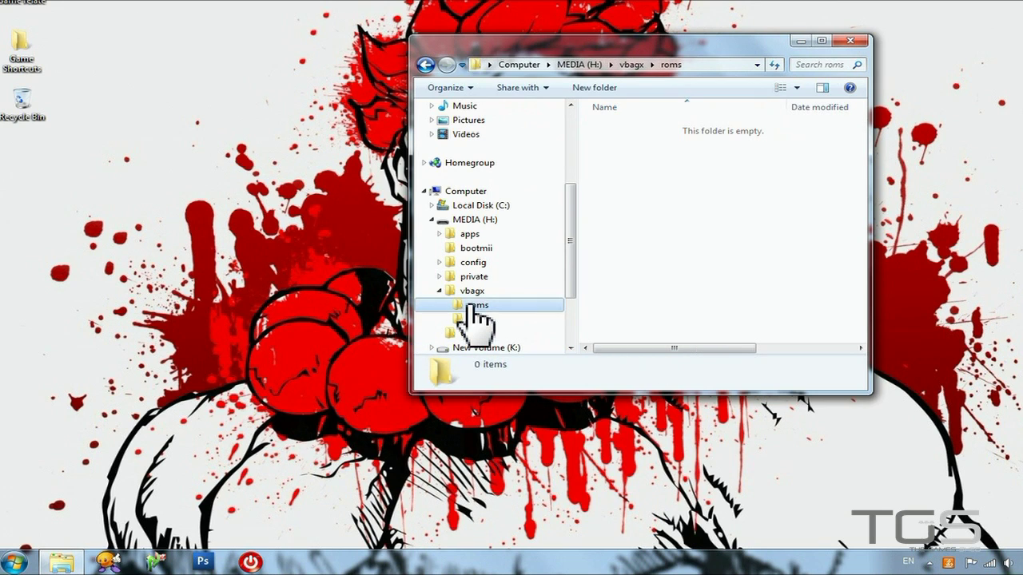
right_click(645, 240)
left_click(681, 332)
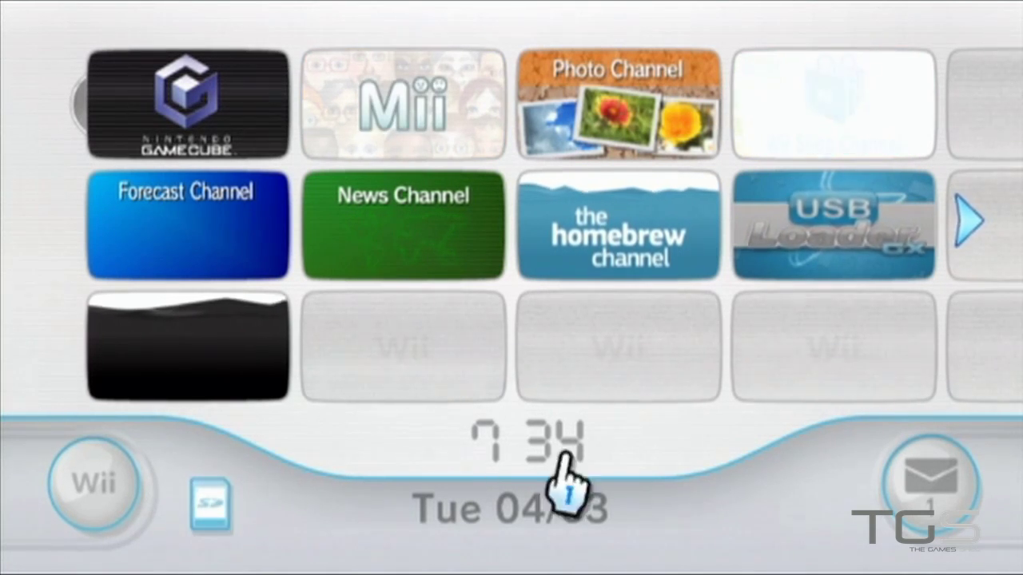
Step: Start the Homebrew Channel on the Wii and load the VBA GX Channel Installer
left_click(620, 265)
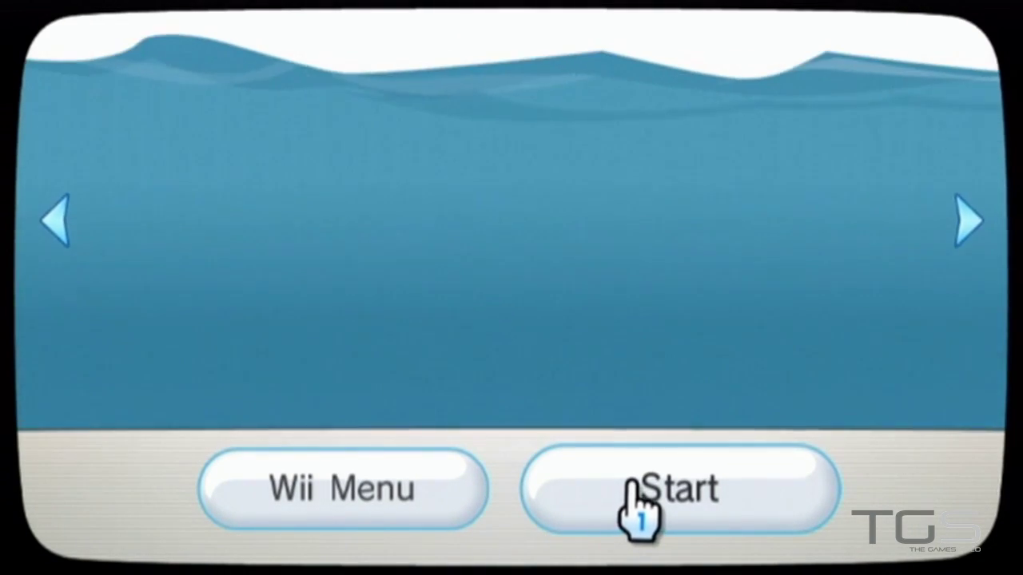
left_click(635, 486)
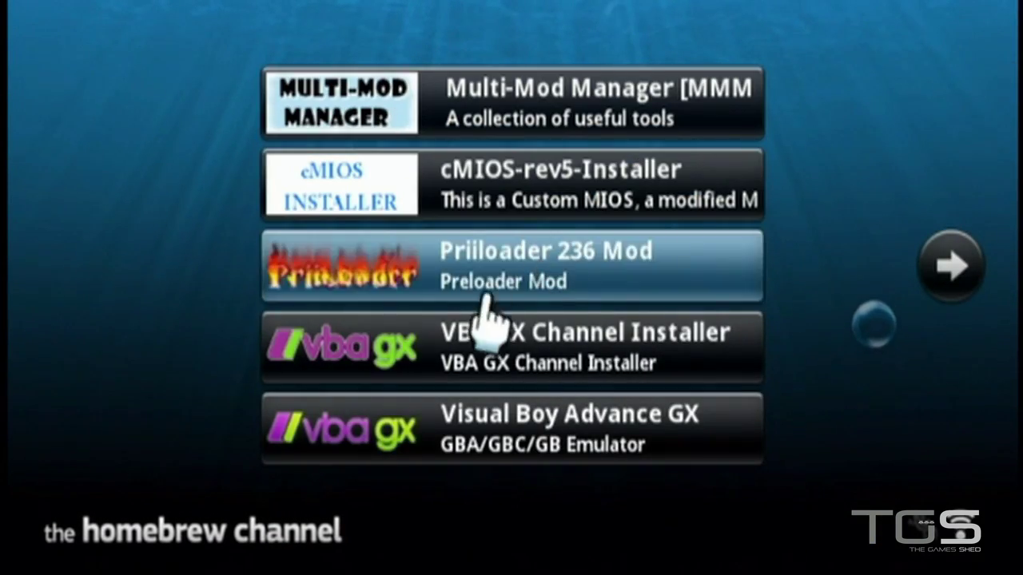
left_click(474, 342)
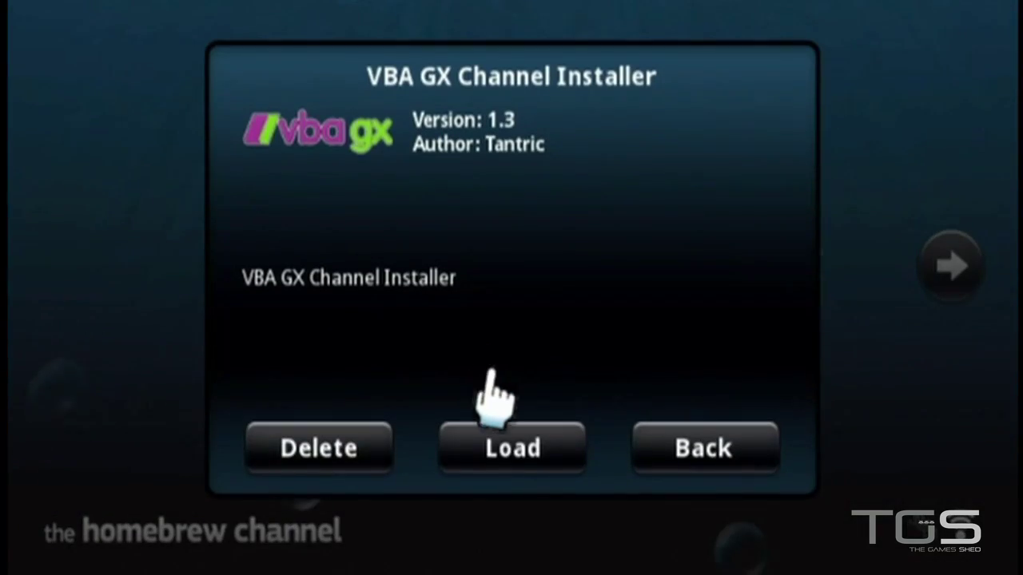
left_click(503, 451)
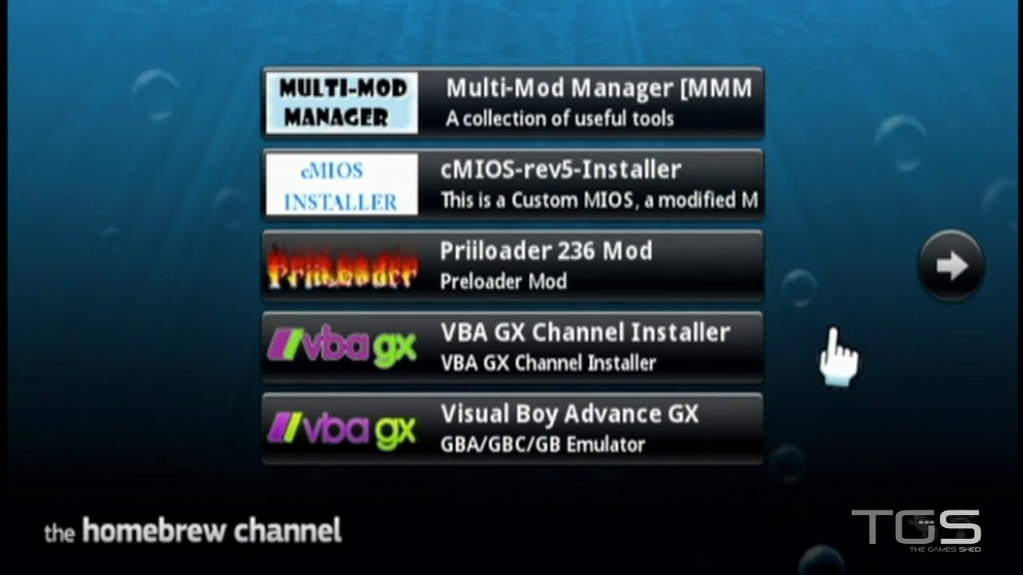
Step: Exit the Homebrew Channel to the Wii Menu and open the VBA GX channel
key("Home")
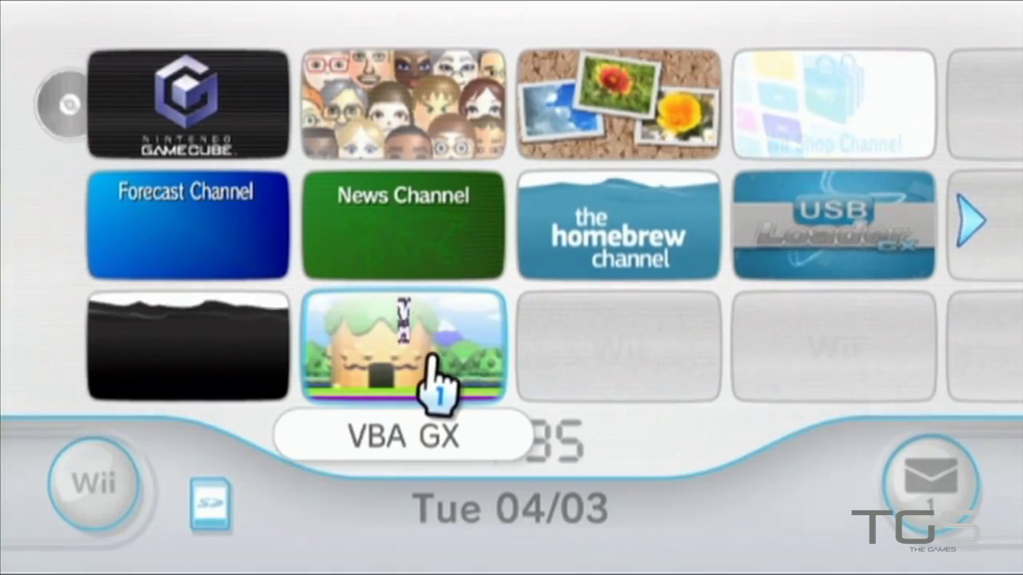
left_click(438, 374)
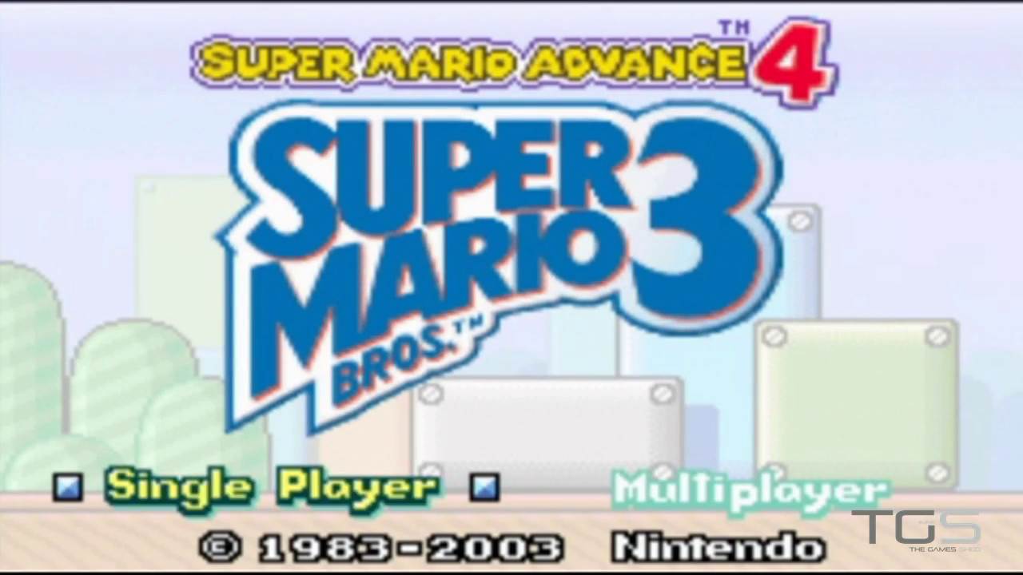
Step: Start a single-player Super Mario Bros. 3 game on File 1 in MARIO mode and enter level 1 of World 1
key("Return")
key("Down")
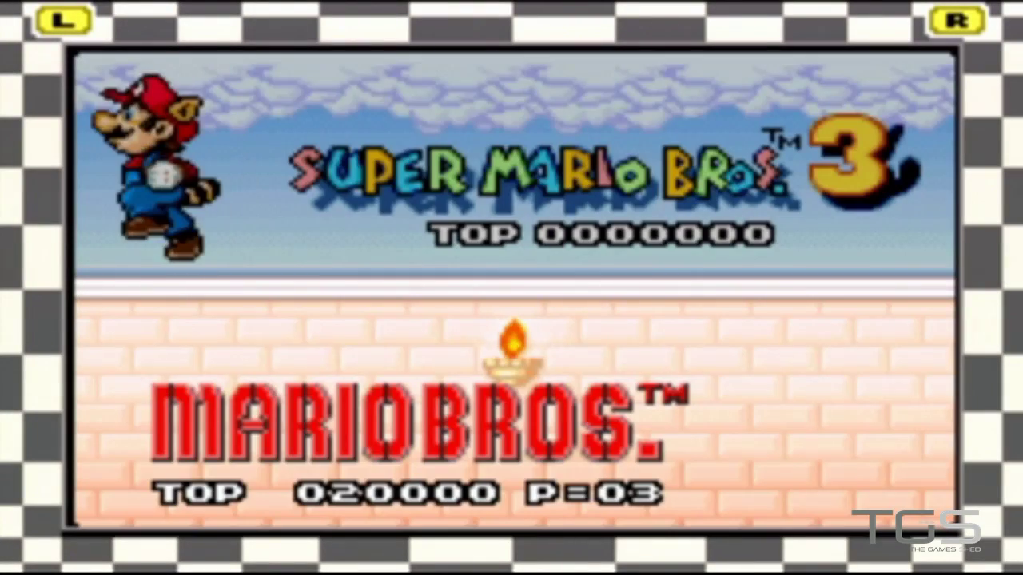
key("Up")
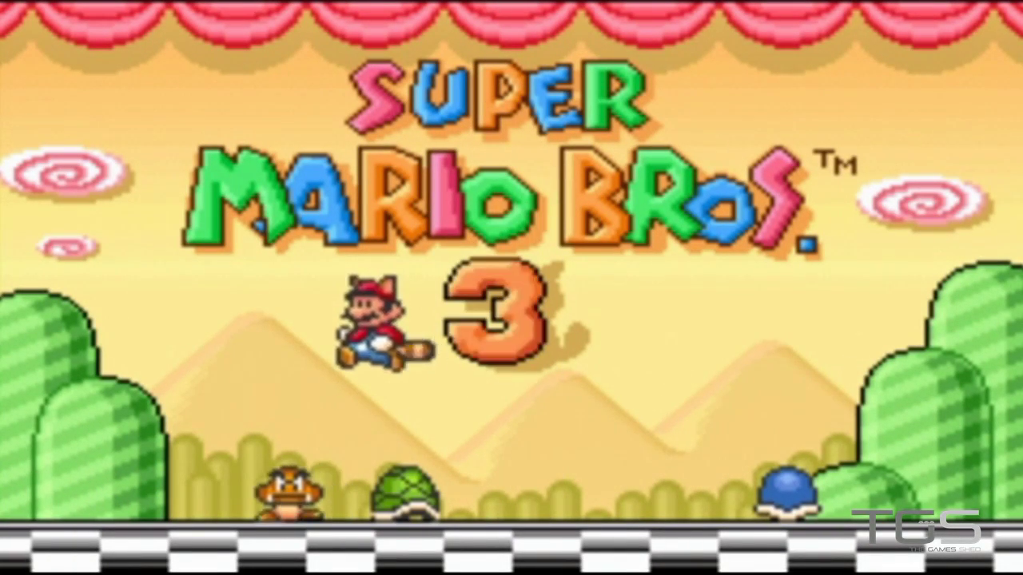
key("Return")
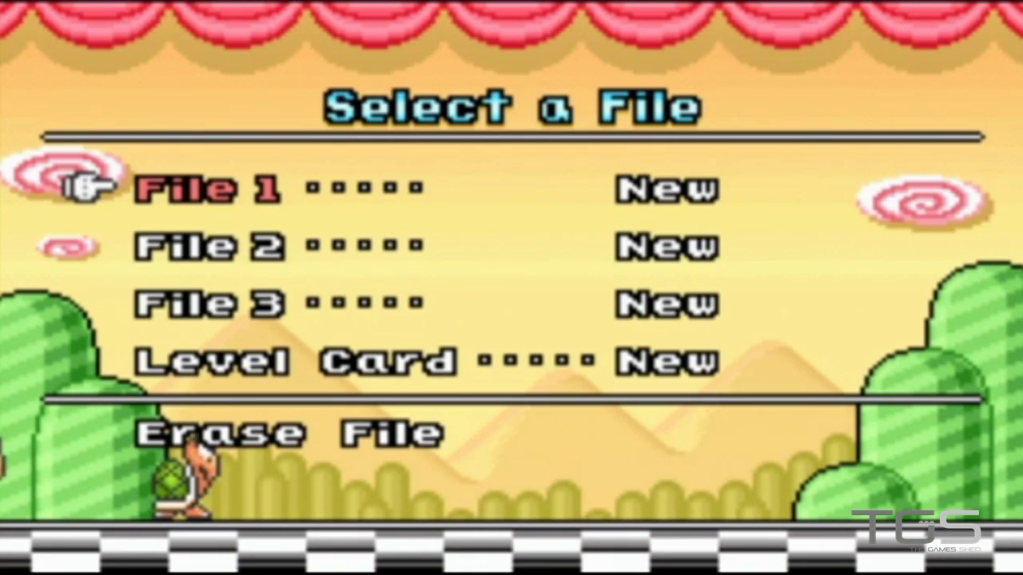
key("Return")
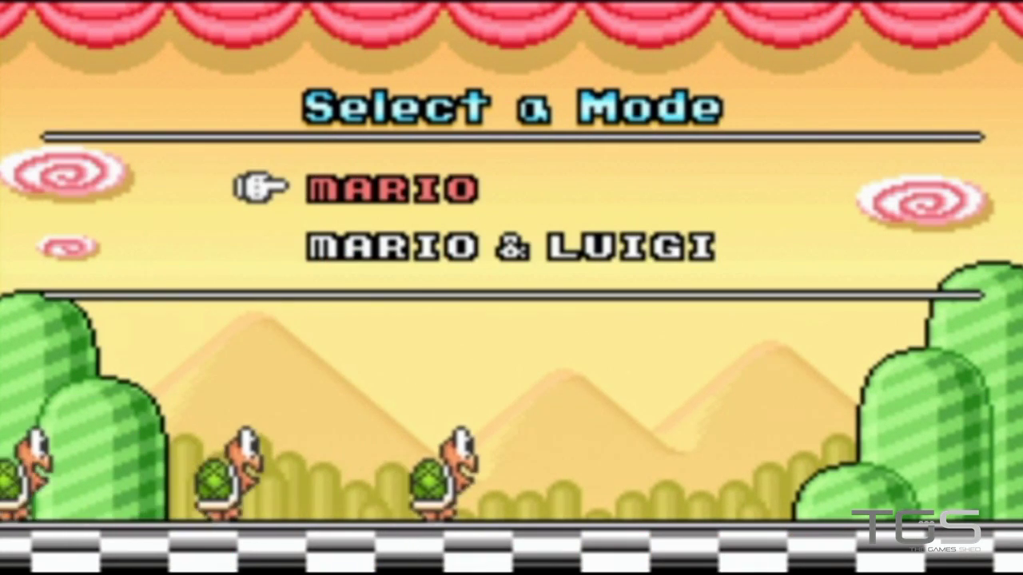
key("Return")
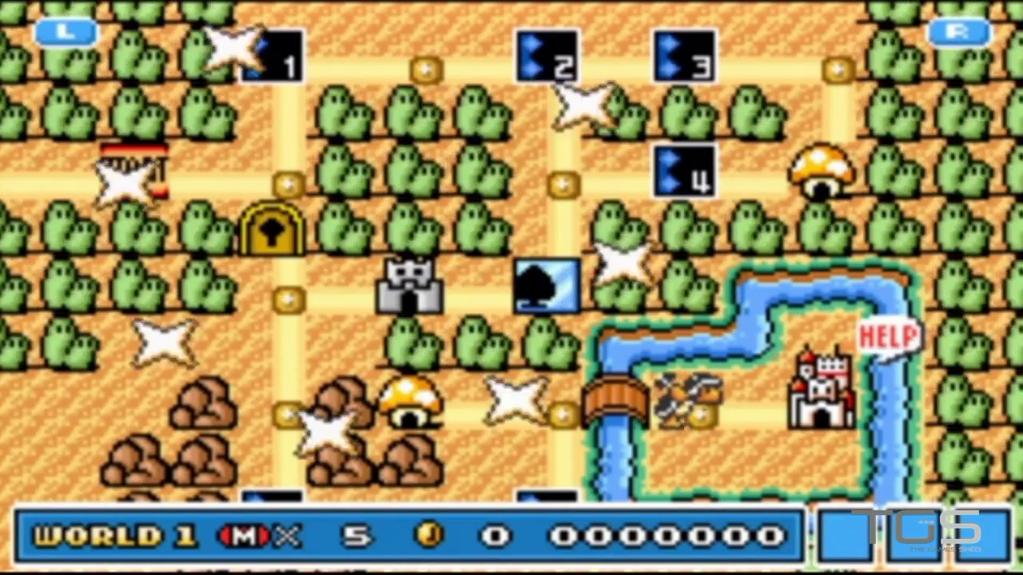
key("Up")
key("Return")
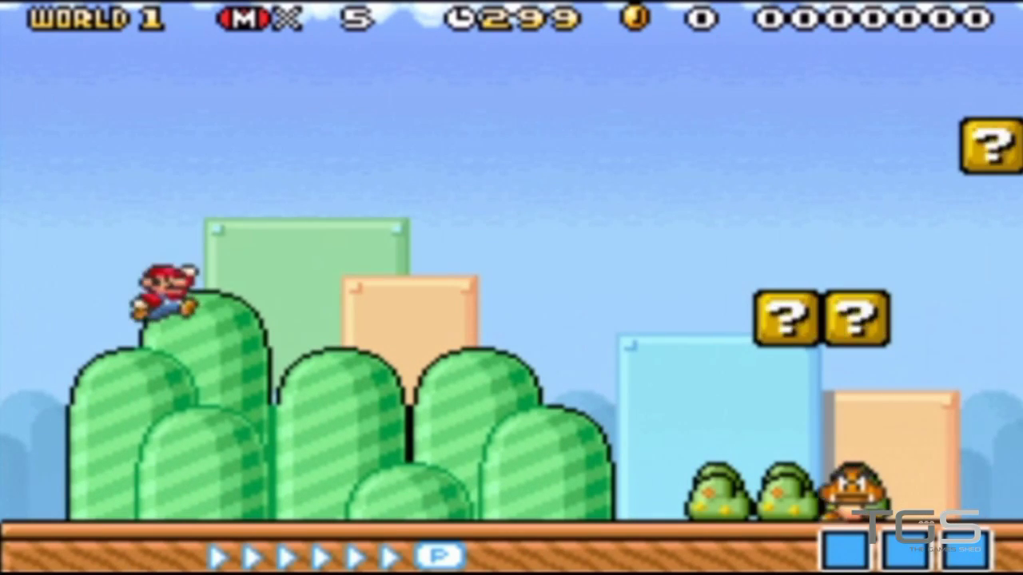
key("Right")
key("Right")
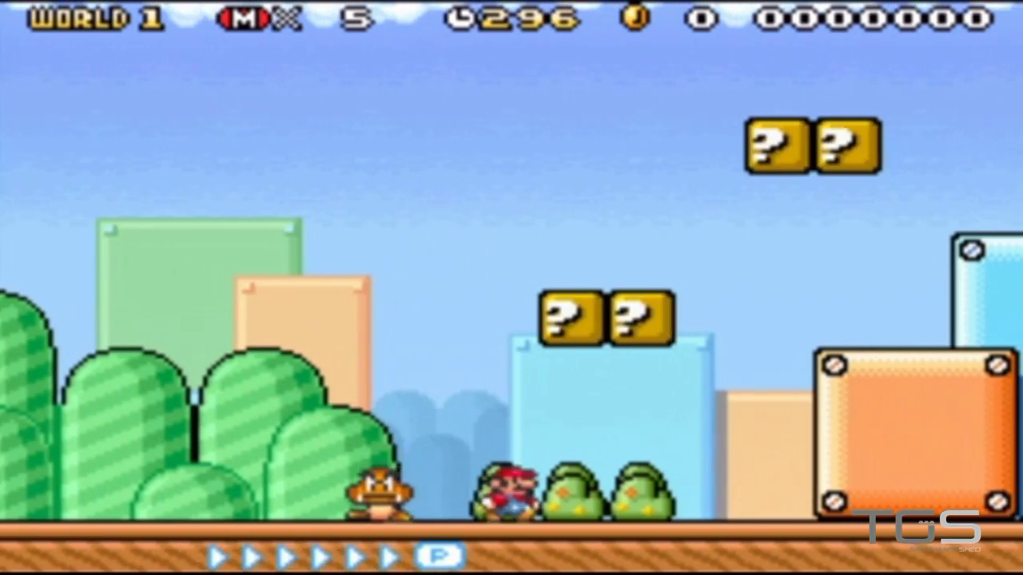
key("x")
key("Right")
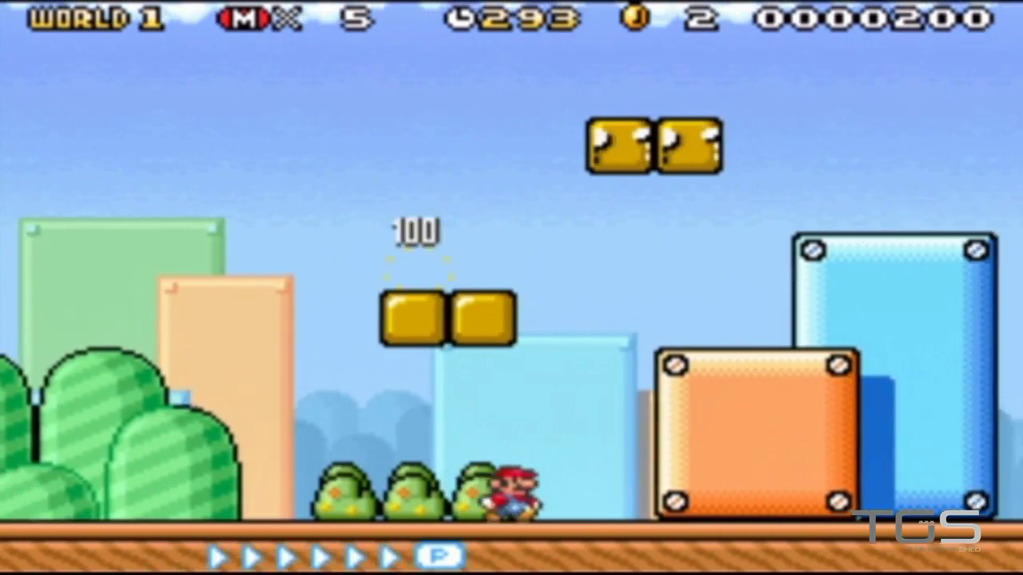
key("x")
key("Left")
key("x")
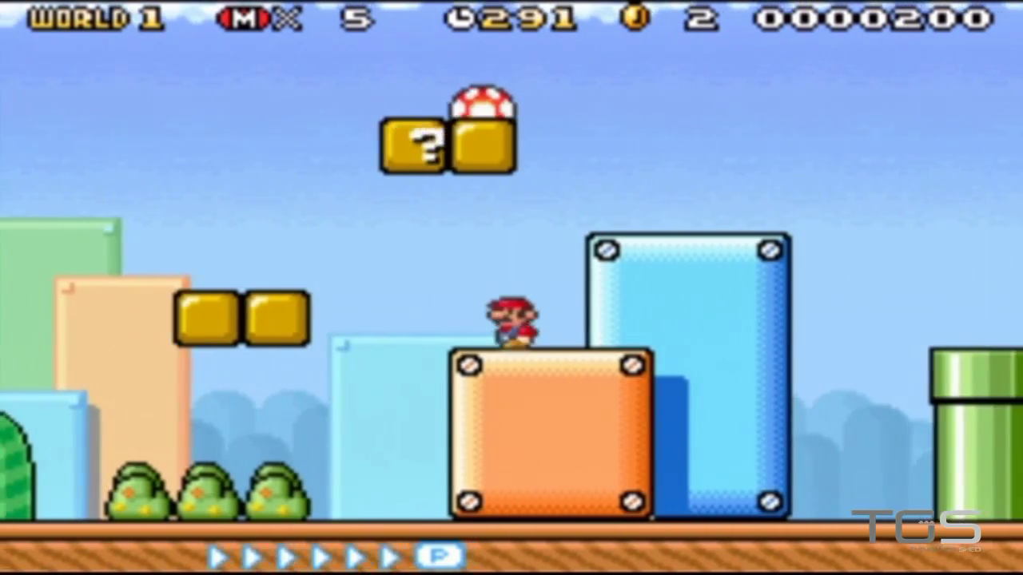
key("Right")
key("x")
key("Right")
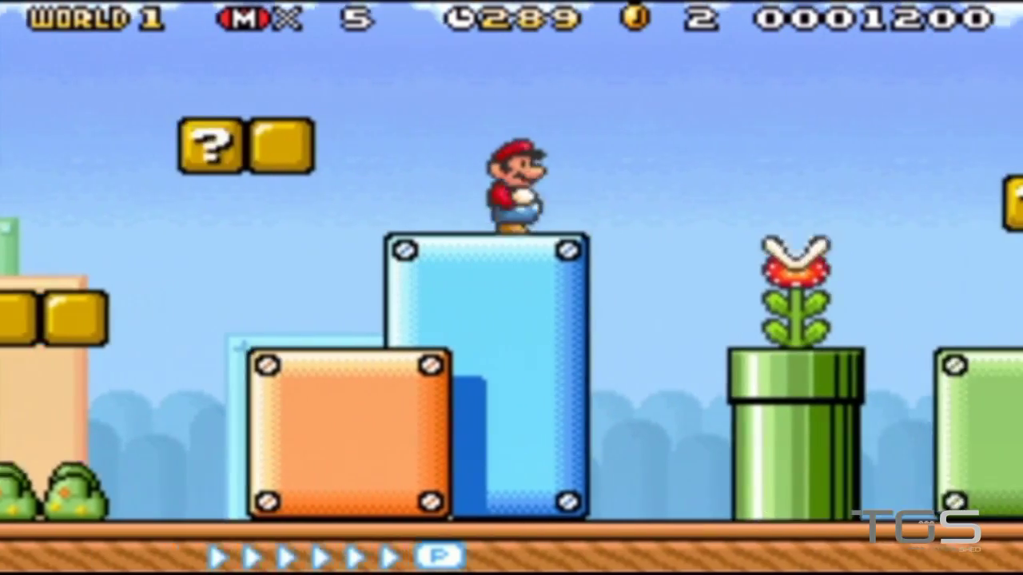
key("Right")
key("x")
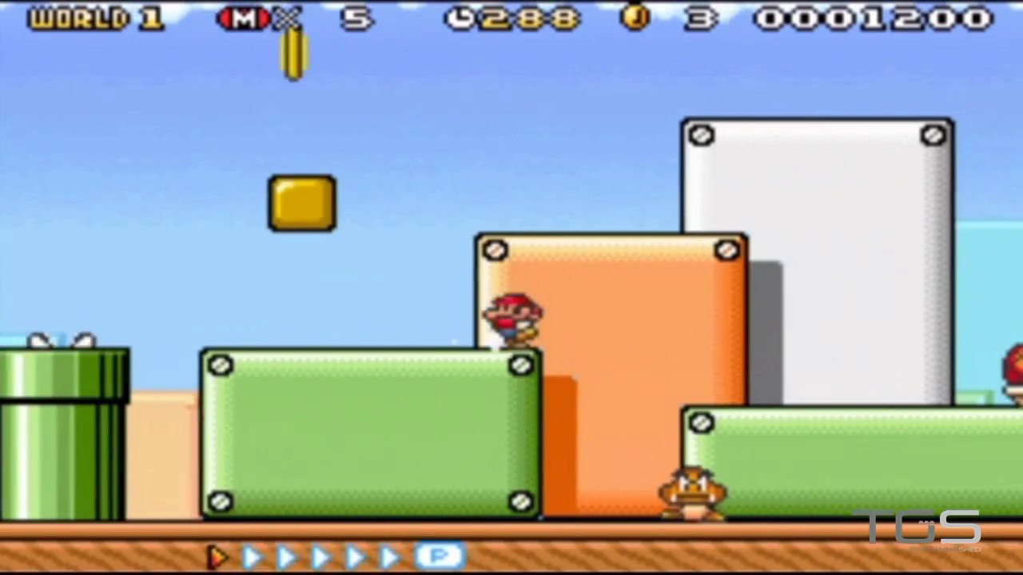
key("x")
key("Right")
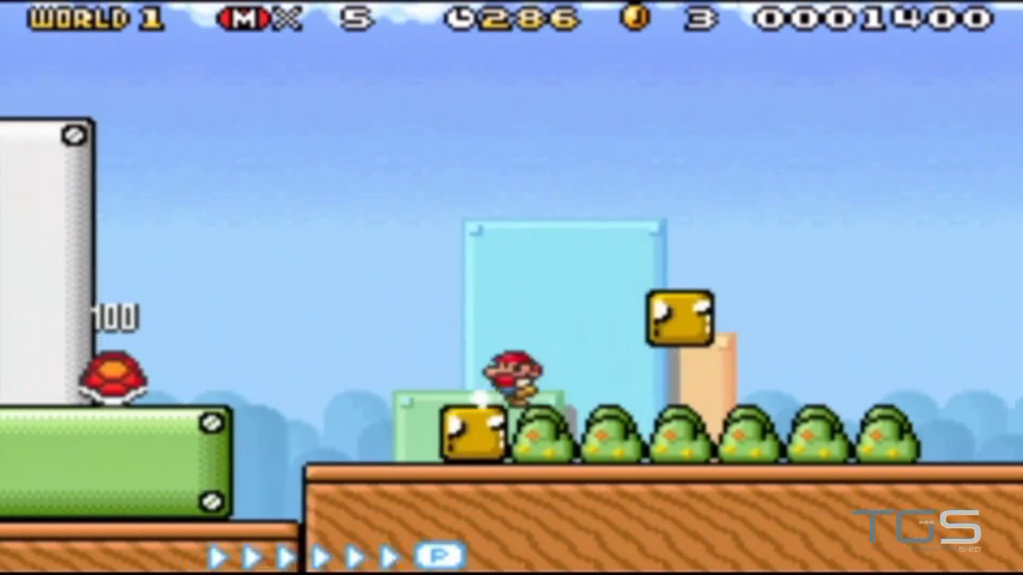
key("Left")
key("x")
key("Left")
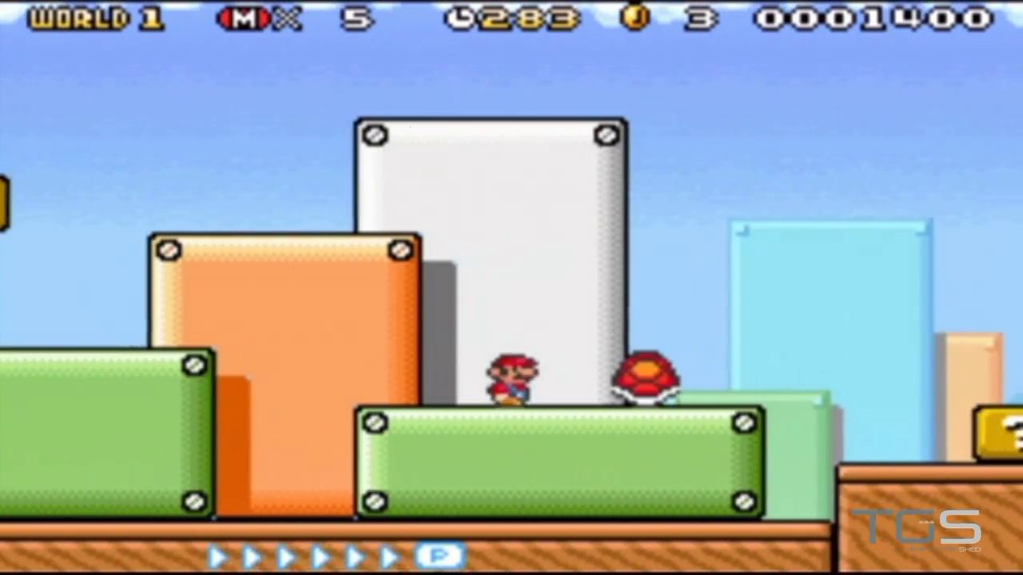
key("Right")
key("Right")
key("x")
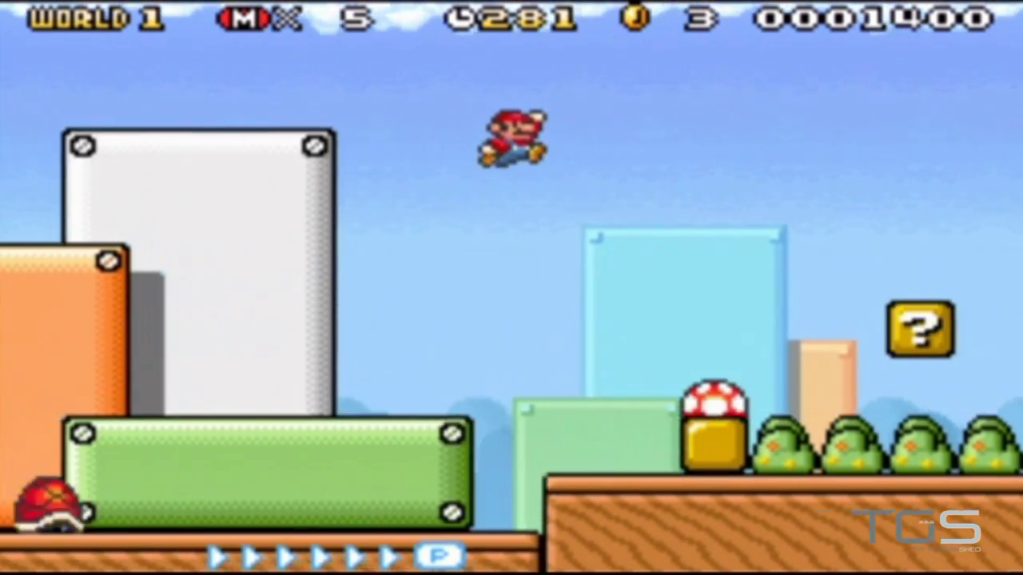
key("Right")
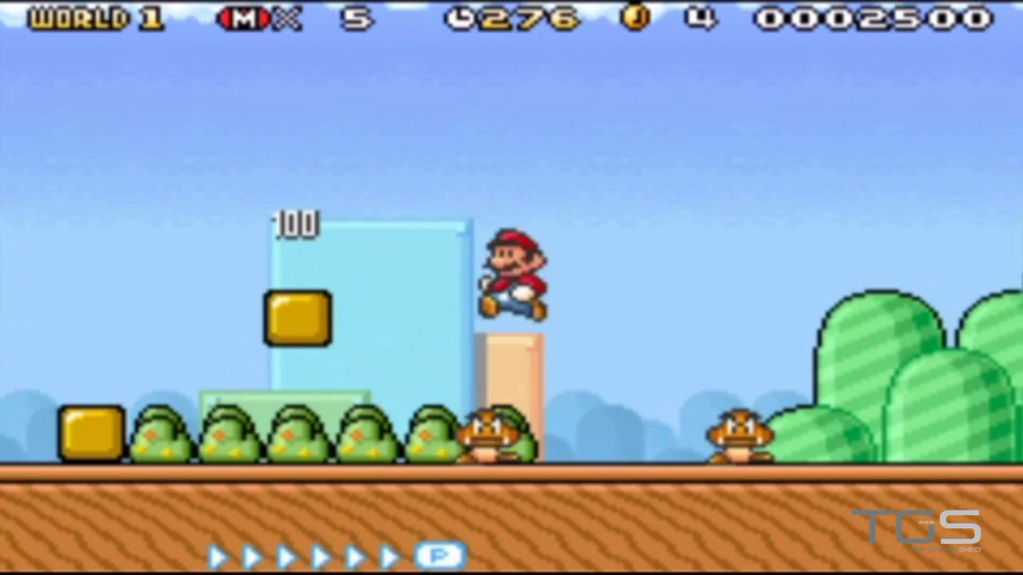
key("Right")
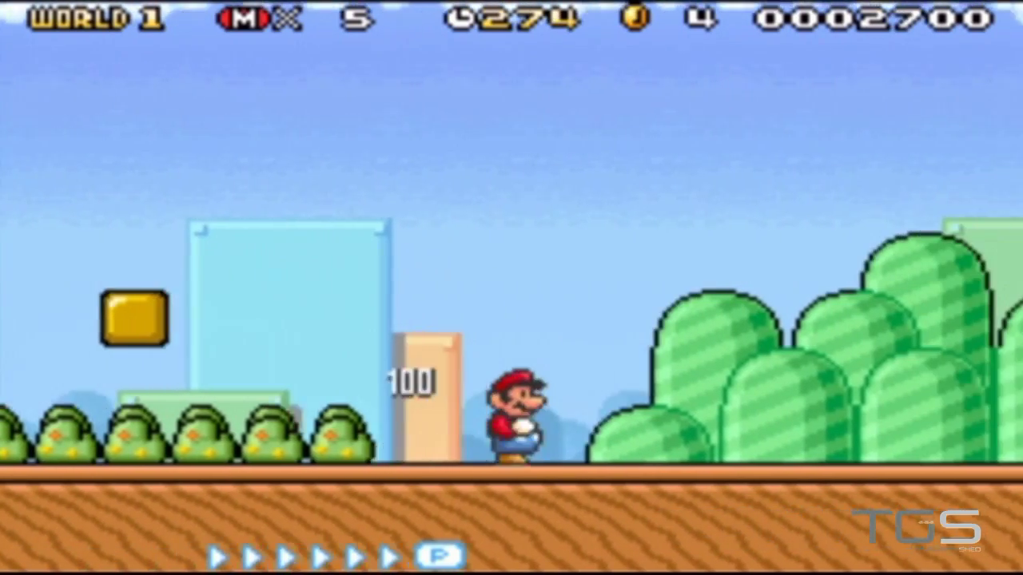
key("x")
key("Right")
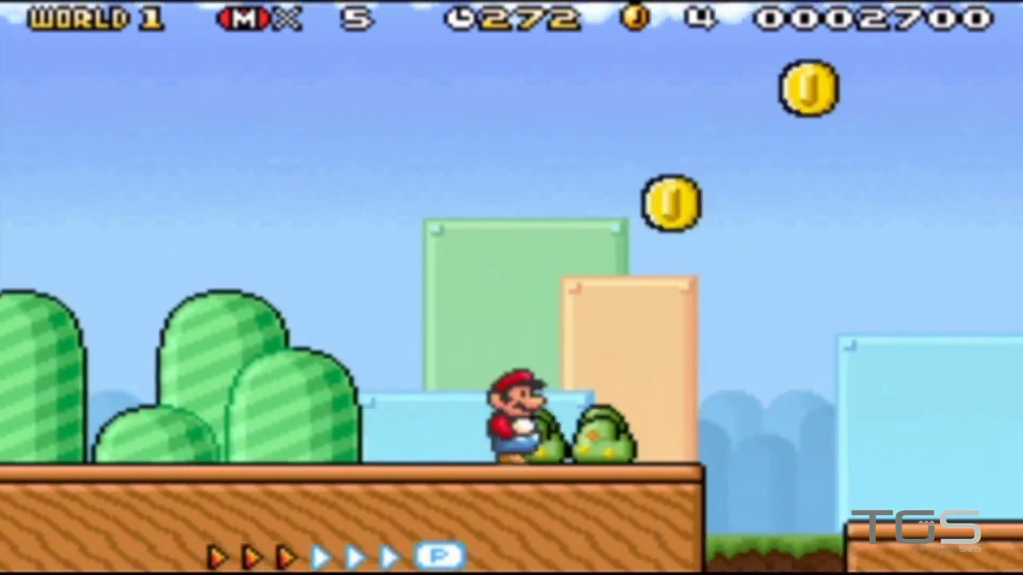
key("x")
key("Right")
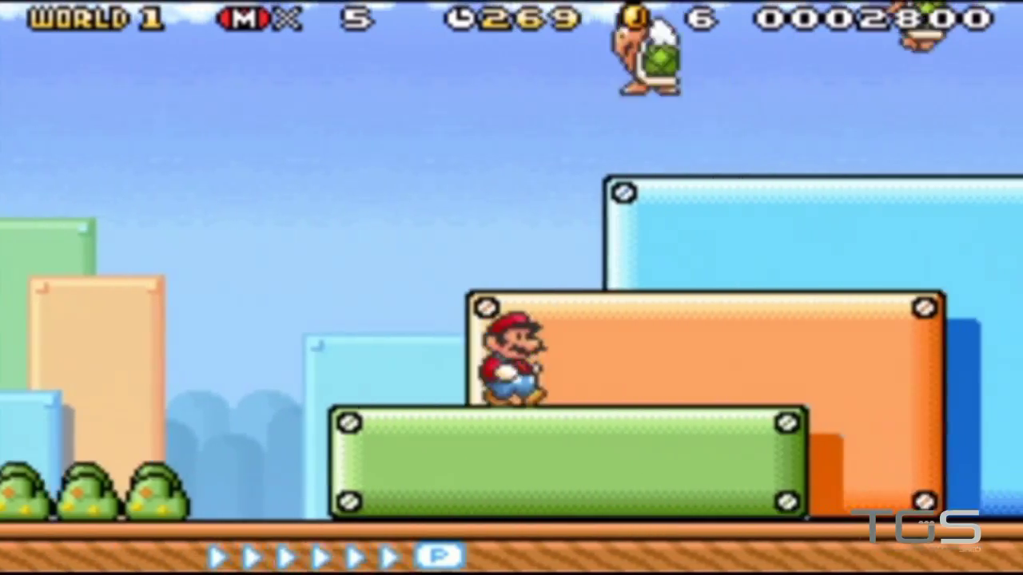
key("x")
key("x")
key("Right")
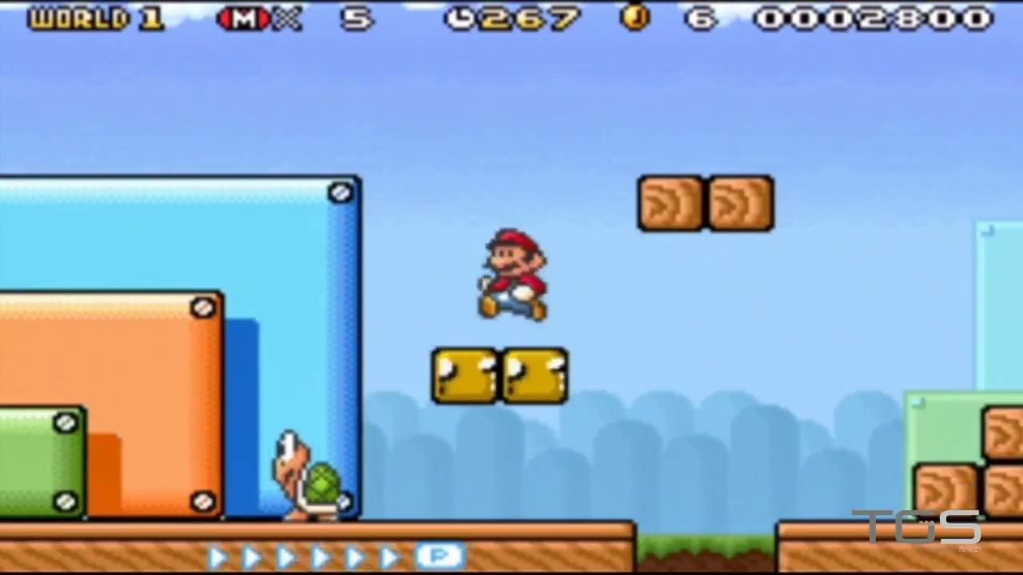
key("x")
key("Right")
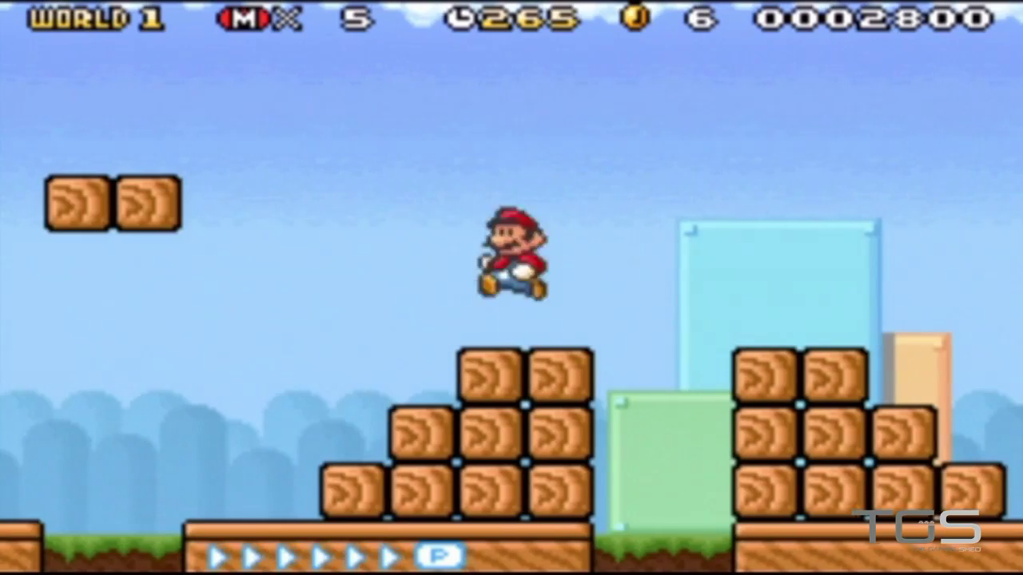
key("x")
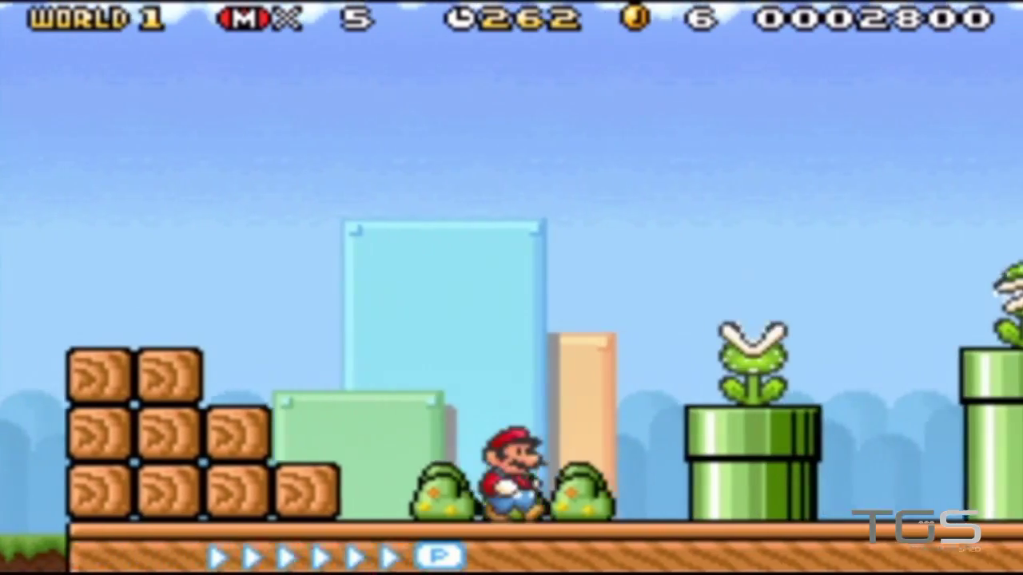
key("Right")
key("x")
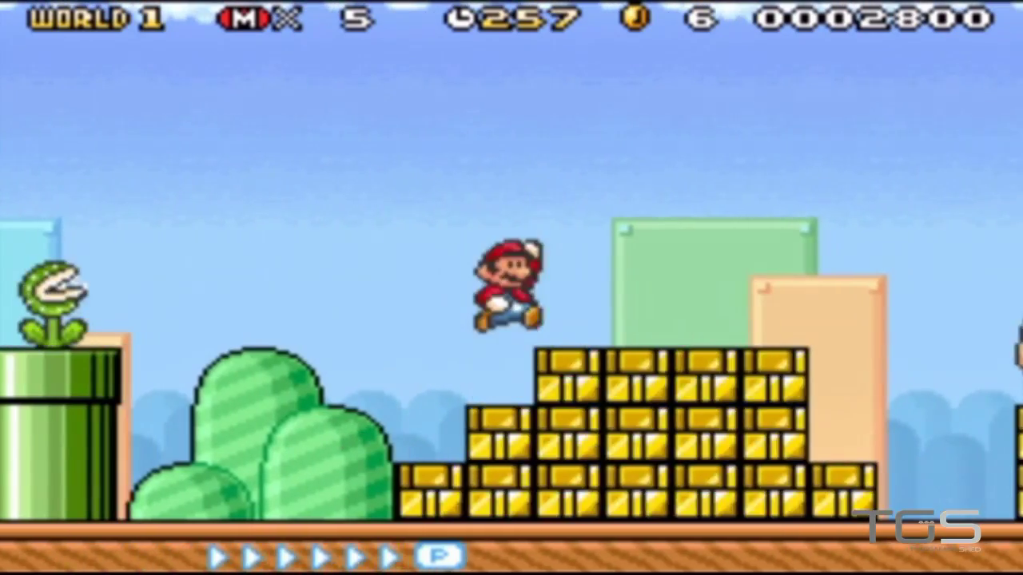
key("Right")
key("x")
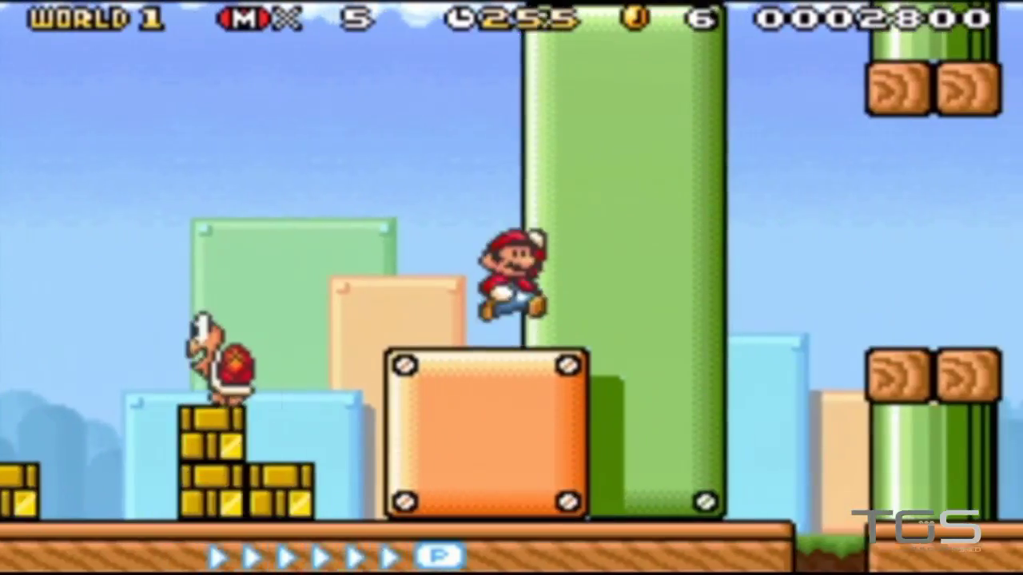
key("Right")
key("x")
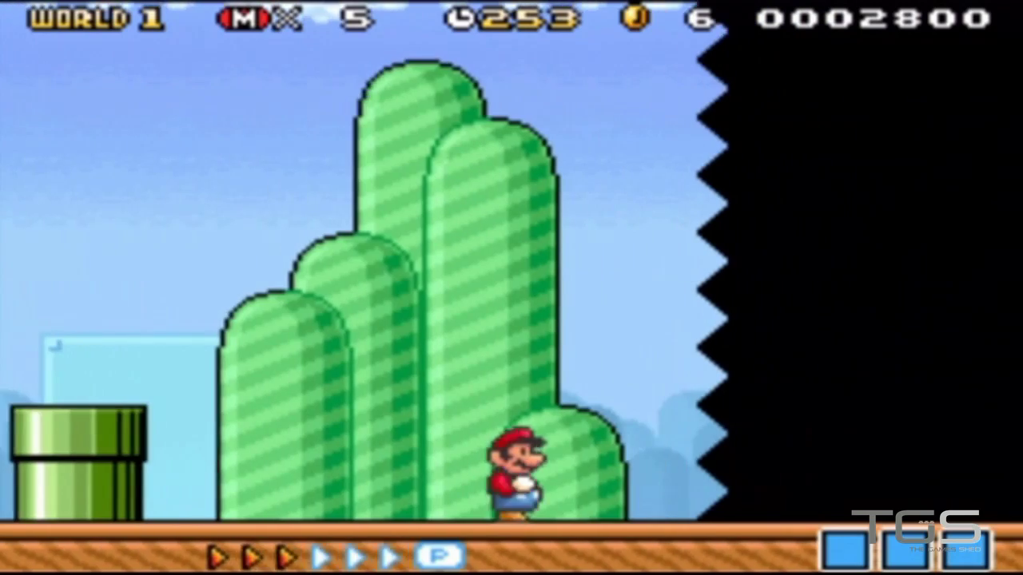
key("Right")
key("x")
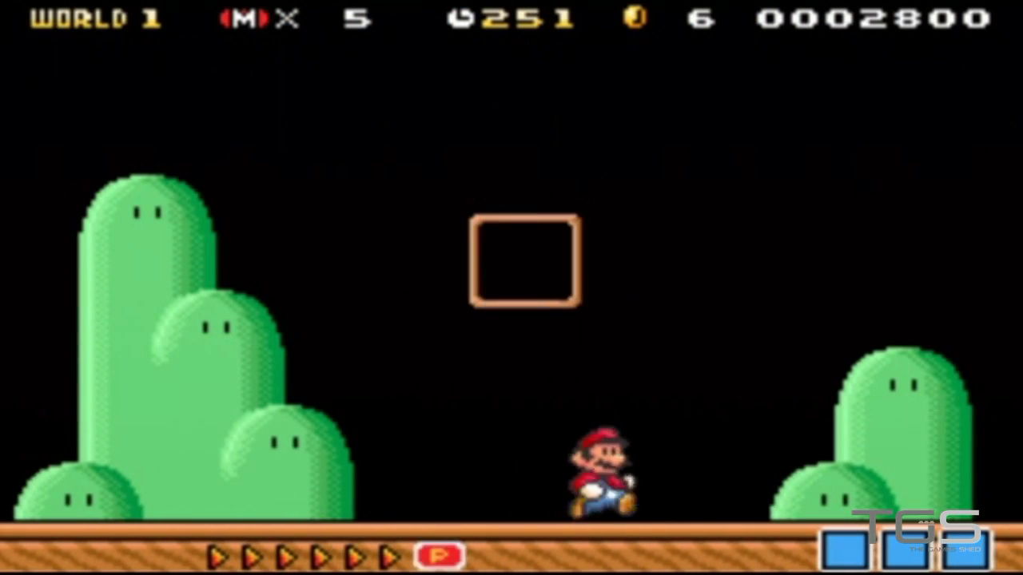